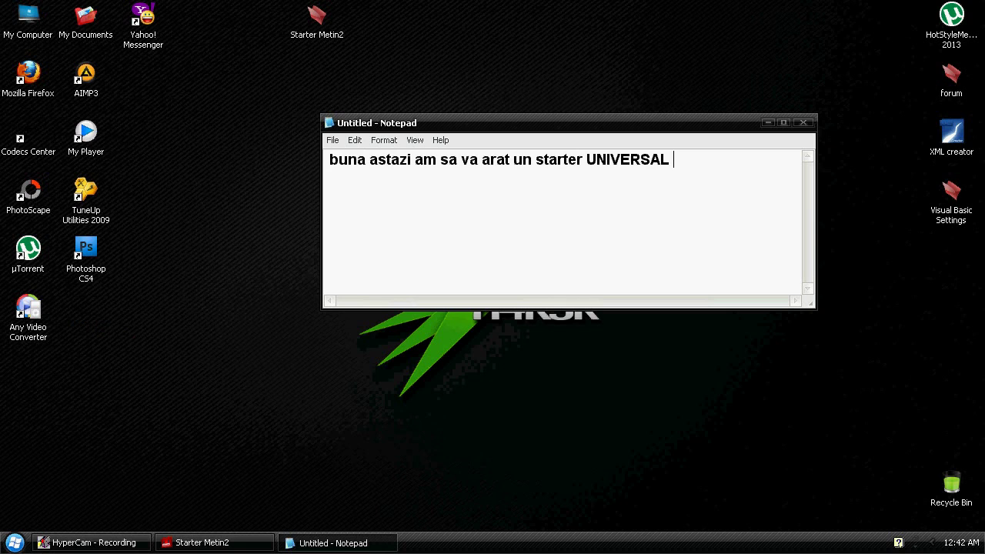
Type the intro lines ending 'Official', 'decatre Ubi - Torrent' and 'Sa vil Prezit' in Notepad
{"action": "type", "text": "Official"}
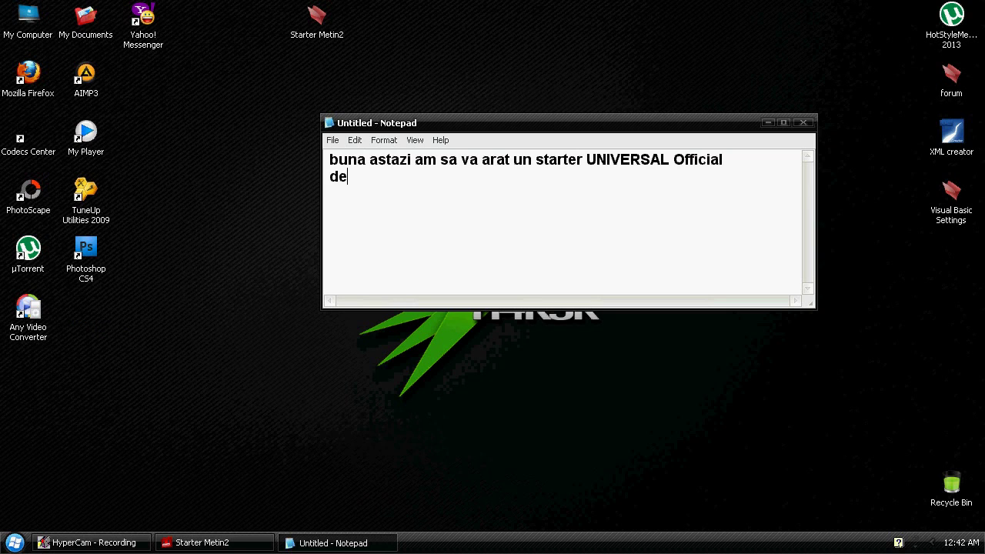
{"action": "key", "text": "BackSpace"}
{"action": "key", "text": "Return"}
{"action": "type", "text": "decatre"}
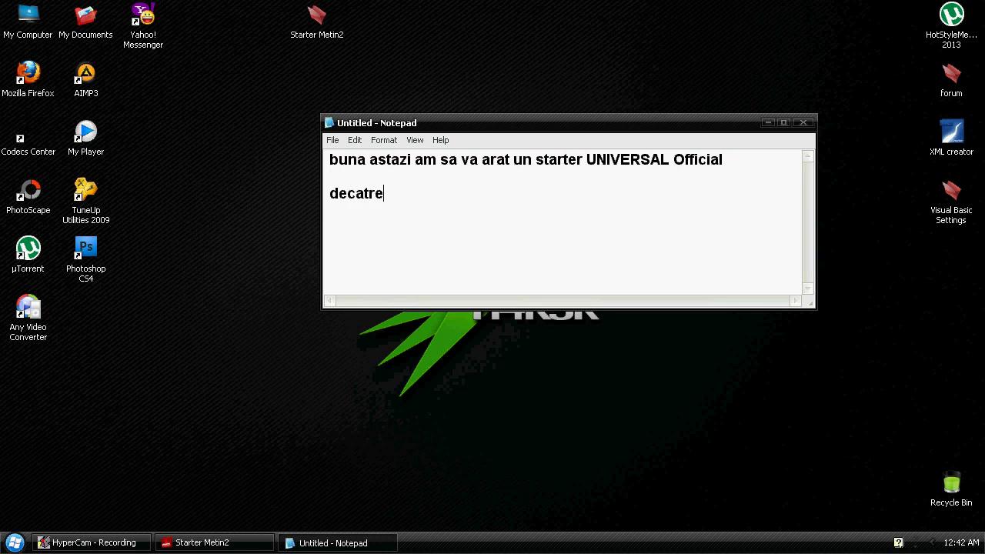
{"action": "type", "text": " Ubi - Torrent"}
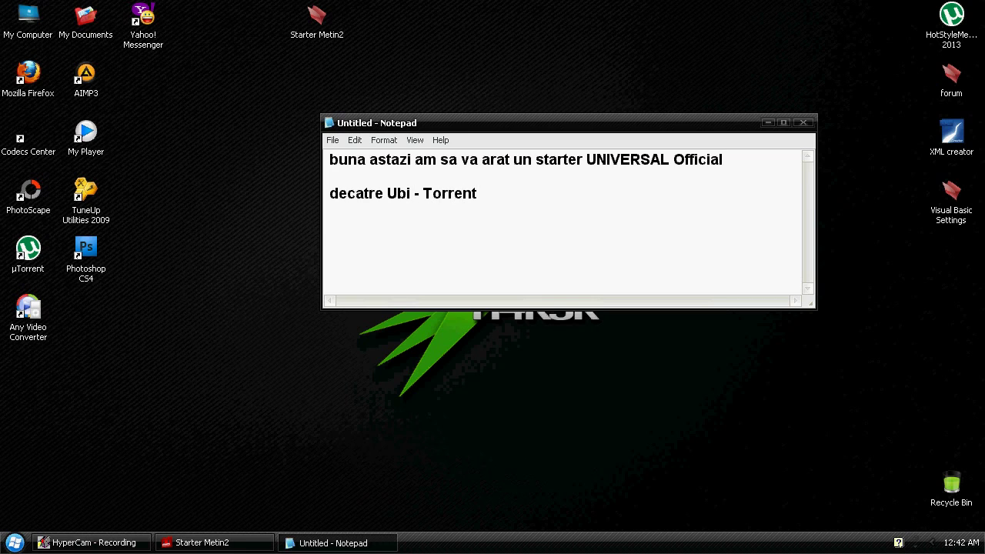
{"action": "key", "text": "Return"}
{"action": "key", "text": "Return"}
{"action": "type", "text": "Sa vil Prezi"}
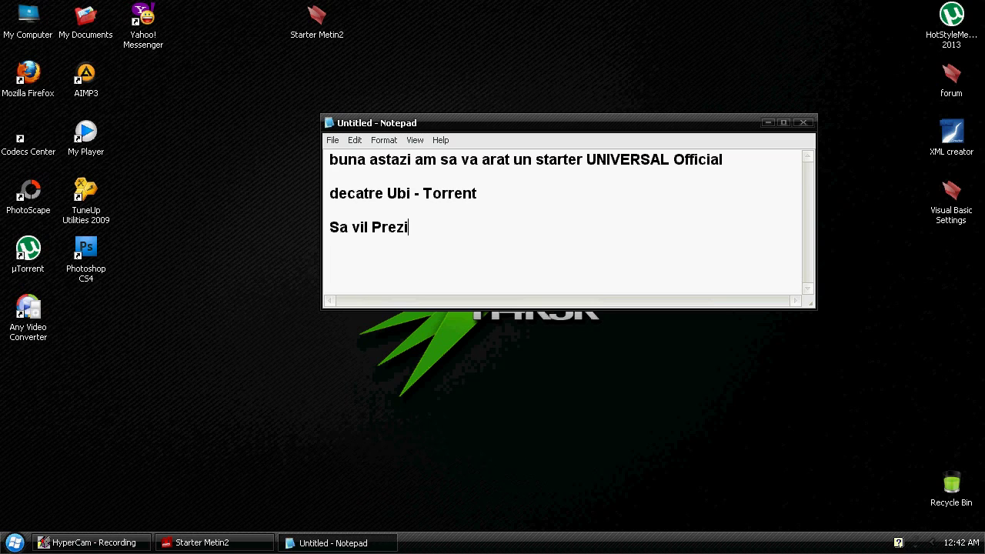
{"action": "type", "text": "t"}
Start the Ubi - torrent application from the Starter Metin2 folder and clear Explorer away
{"action": "left_click", "coordinate": [334, 542]}
{"action": "left_click", "coordinate": [202, 543]}
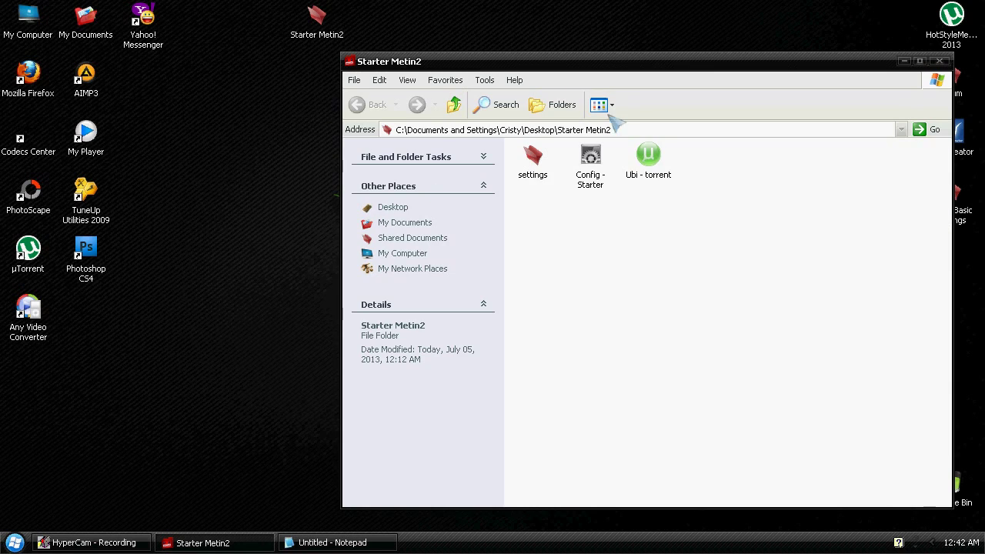
{"action": "left_click", "coordinate": [578, 151]}
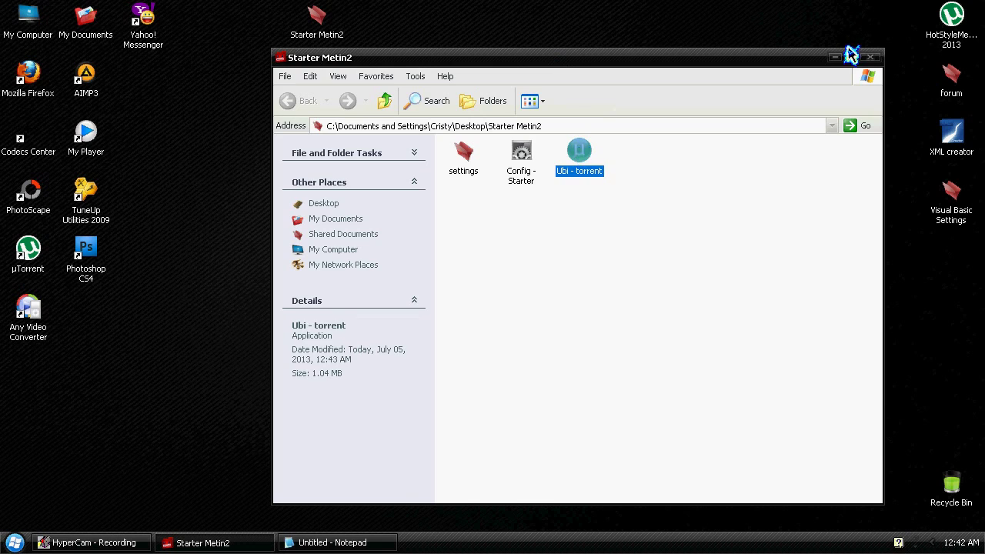
{"action": "left_click", "coordinate": [835, 57]}
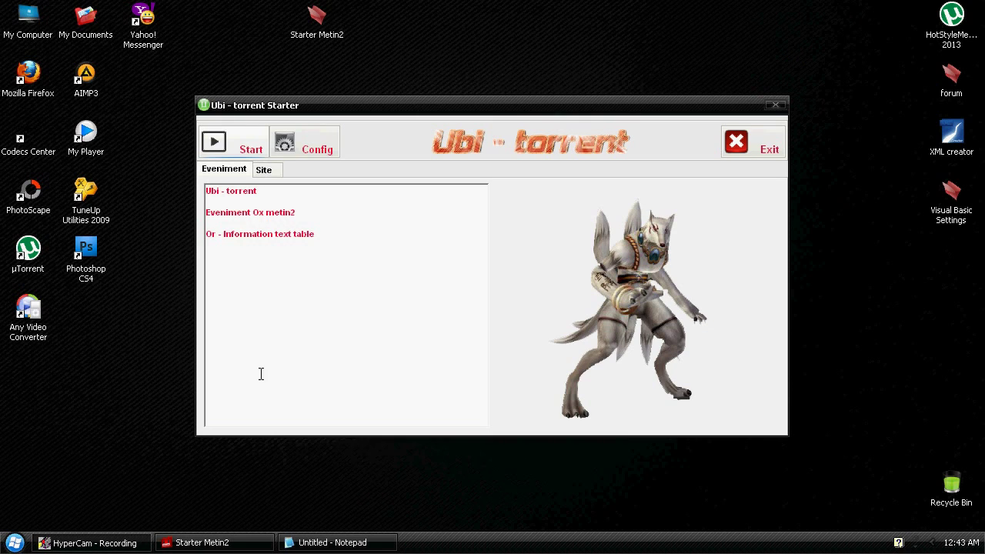
Move the note below the starter and rewrite it about adding an Ox date or information
{"action": "left_click", "coordinate": [332, 543]}
{"action": "left_click_drag", "start_coordinate": [488, 194], "coordinate": [512, 341]}
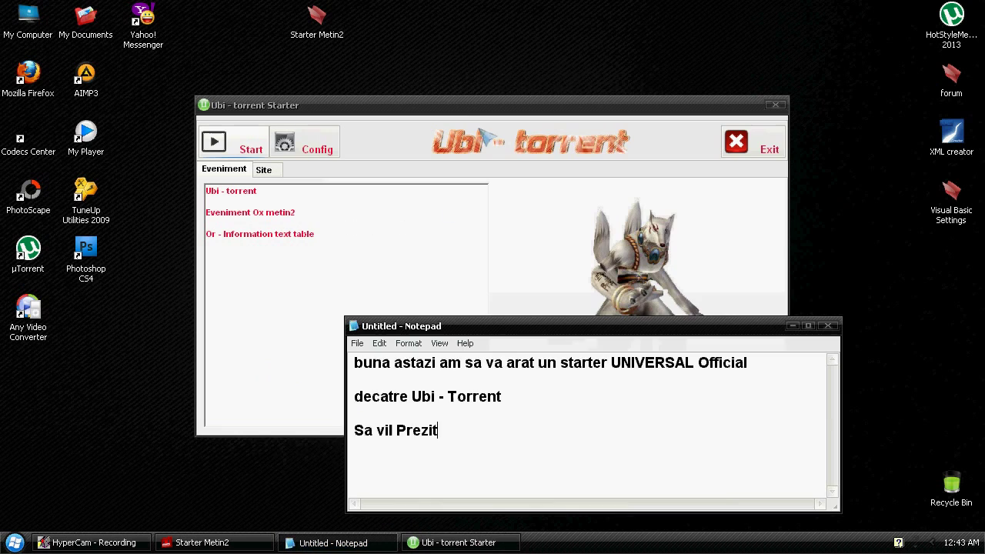
{"action": "key", "text": "ctrl+a"}
{"action": "key", "text": "BackSpace"}
{"action": "type", "text": "Aic"}
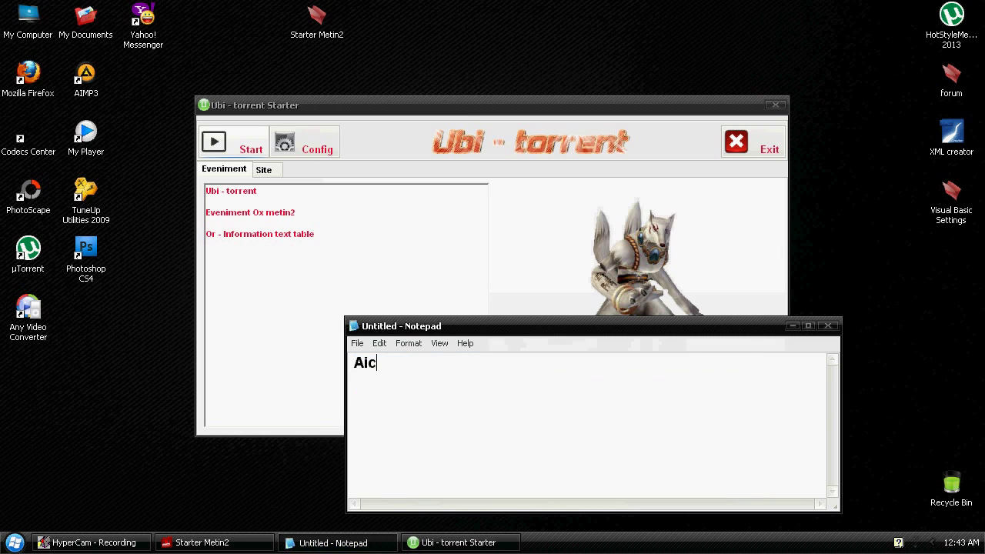
{"action": "type", "text": "ea puteti Addaug"}
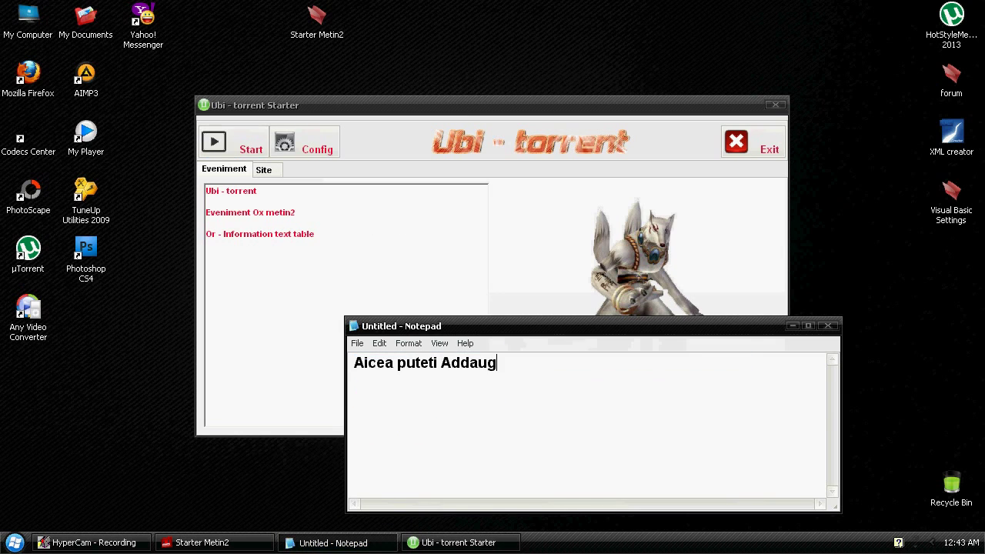
{"action": "type", "text": "a o data de ox sau informati sau Ori ce"}
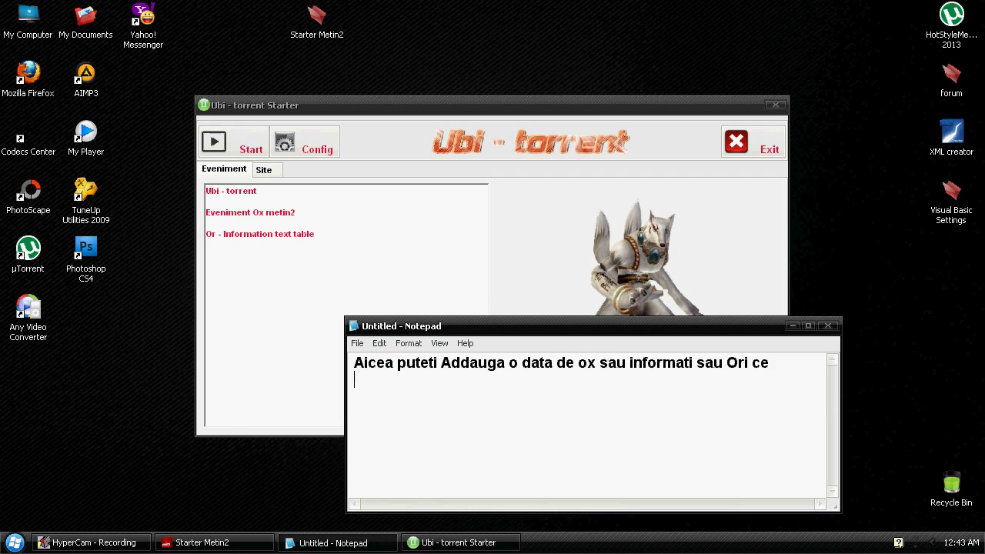
Highlight the starter's event text, then replace the note with 'La site puteti addauga siteul dvs'
{"action": "left_click", "coordinate": [316, 269]}
{"action": "left_click_drag", "start_coordinate": [315, 269], "coordinate": [233, 206]}
{"action": "left_click", "coordinate": [383, 270]}
{"action": "left_click", "coordinate": [508, 482]}
{"action": "key", "text": "ctrl+a"}
{"action": "key", "text": "BackSpace"}
{"action": "type", "text": "La site puteti "}
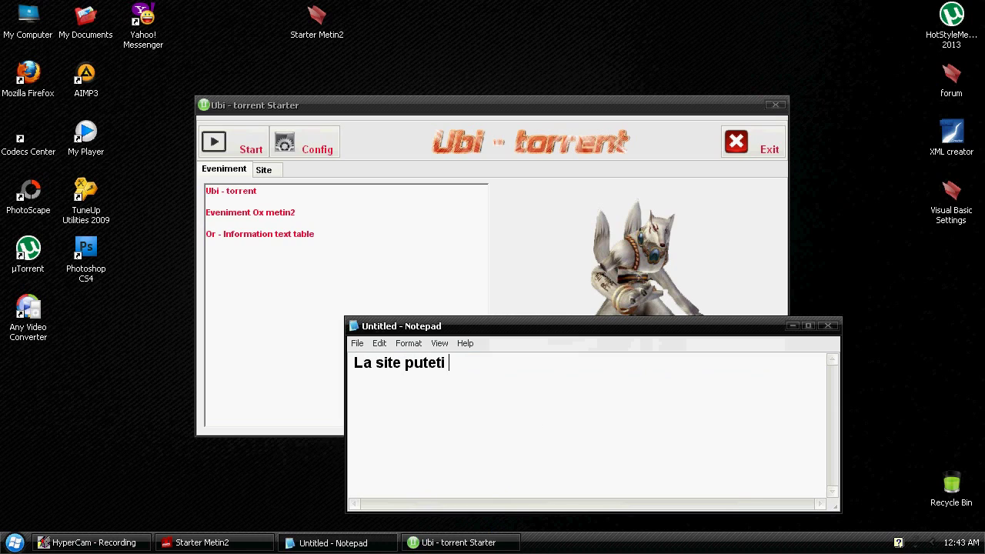
{"action": "type", "text": "addauga sit"}
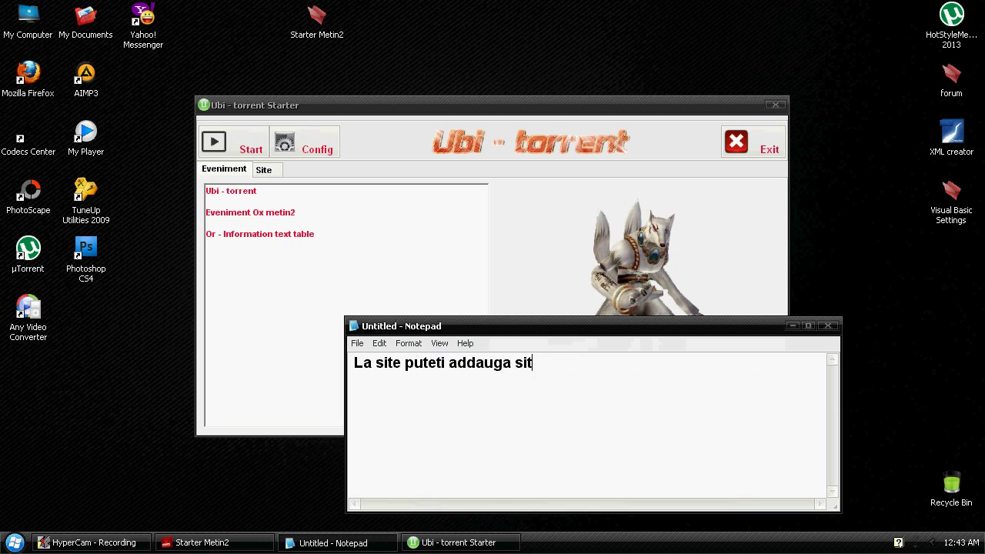
{"action": "type", "text": "eul dvs"}
{"action": "key", "text": "Return"}
Show the Facebook page on the Site tab and note 'eu am addaugat facebook', then clear it
{"action": "left_click", "coordinate": [263, 170]}
{"action": "left_click", "coordinate": [550, 466]}
{"action": "type", "text": "eu am addauga"}
{"action": "type", "text": "t face"}
{"action": "type", "text": "ook"}
{"action": "key", "text": "BackSpace"}
{"action": "type", "text": "ok"}
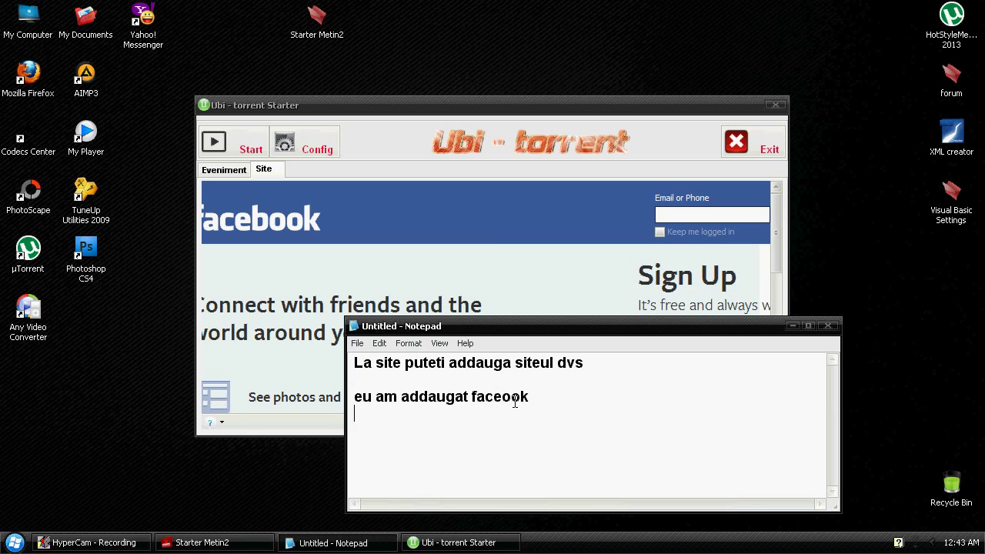
{"action": "key", "text": "BackSpace"}
{"action": "key", "text": "BackSpace"}
{"action": "key", "text": "BackSpace"}
{"action": "type", "text": "kebook"}
{"action": "left_click_drag", "start_coordinate": [592, 437], "coordinate": [354, 360]}
{"action": "key", "text": "Delete"}
Return to the Eveniment tab and note that the logo at the top can be changed
{"action": "left_click", "coordinate": [223, 169]}
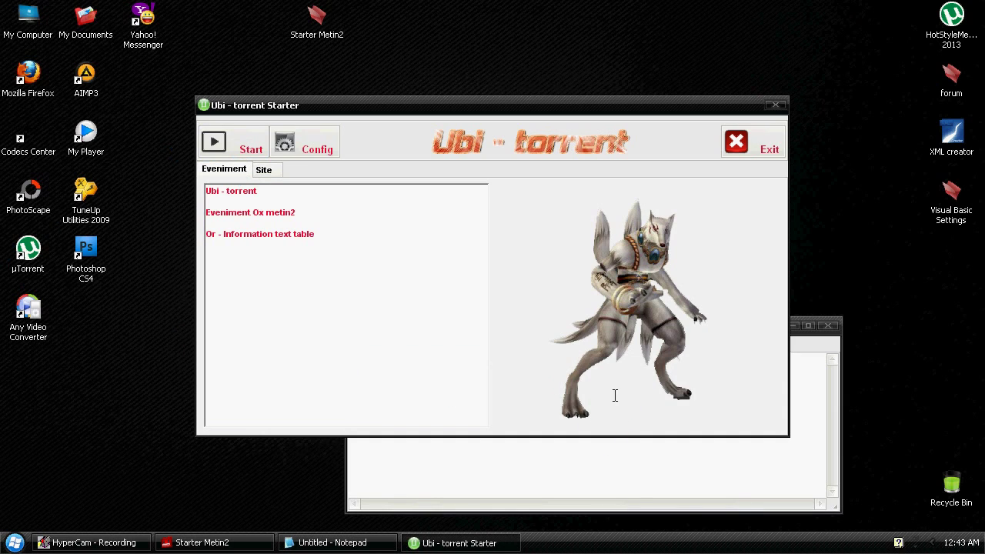
{"action": "left_click", "coordinate": [631, 486]}
{"action": "type", "text": "Sus la logo"}
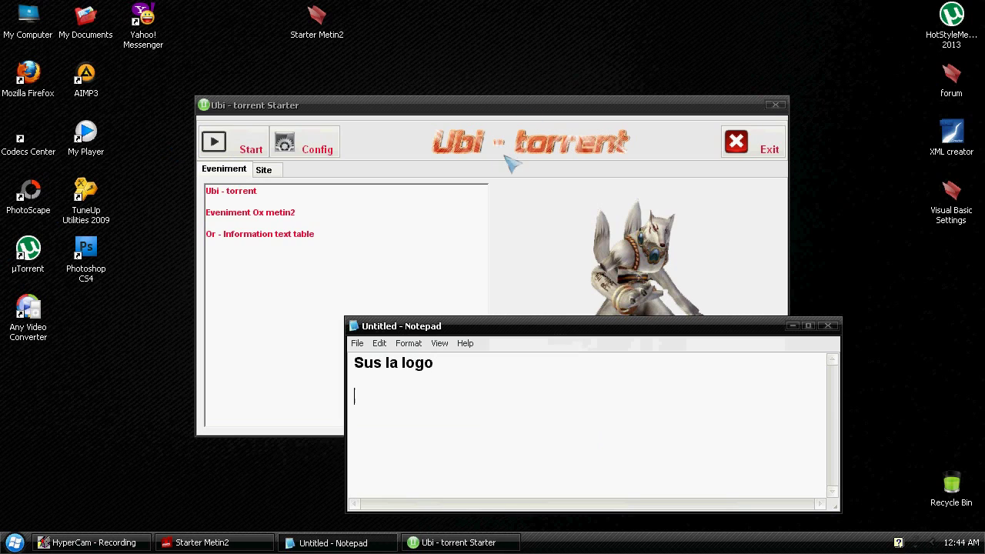
{"action": "key", "text": "Return"}
{"action": "type", "text": "Il puteti scimba deaicea"}
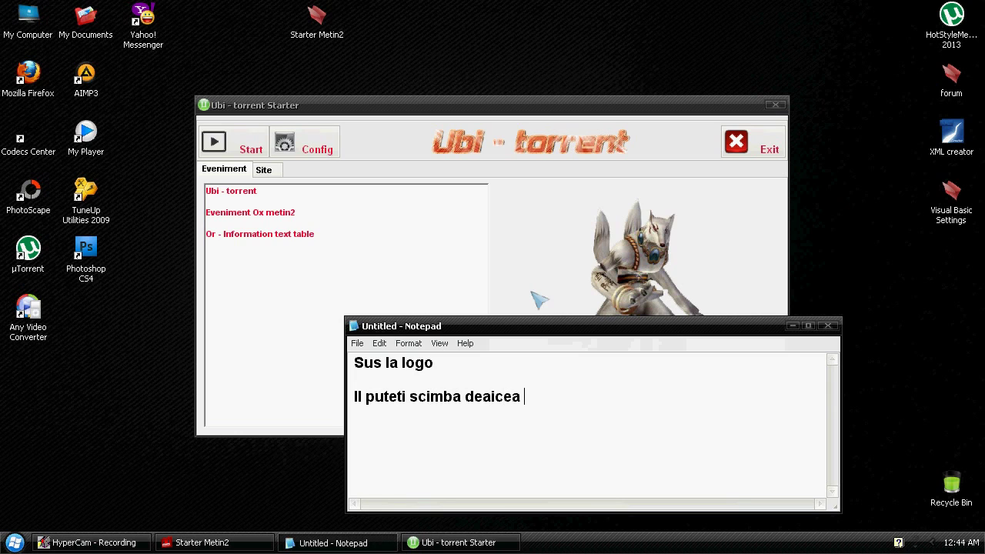
Open the settings folder and replace the note with 'intrati in settings la logo'
{"action": "left_click", "coordinate": [199, 542]}
{"action": "double_click", "coordinate": [462, 153]}
{"action": "left_click", "coordinate": [339, 542]}
{"action": "key", "text": "ctrl+a"}
{"action": "type", "text": "intrati in settings la logo"}
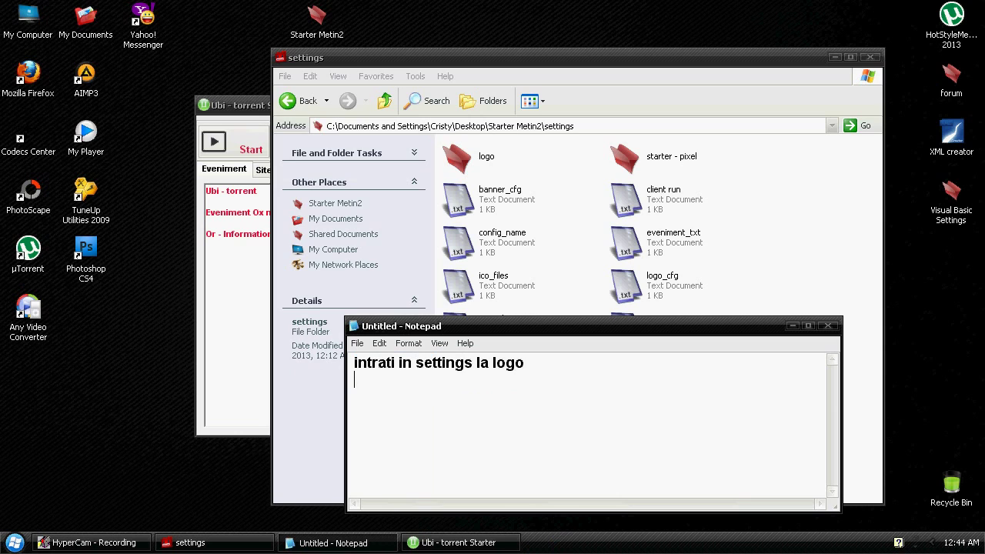
Open the logo folder and add the note 'Si inlocuiti cu banneru dvs'
{"action": "double_click", "coordinate": [461, 156]}
{"action": "left_click", "coordinate": [481, 324]}
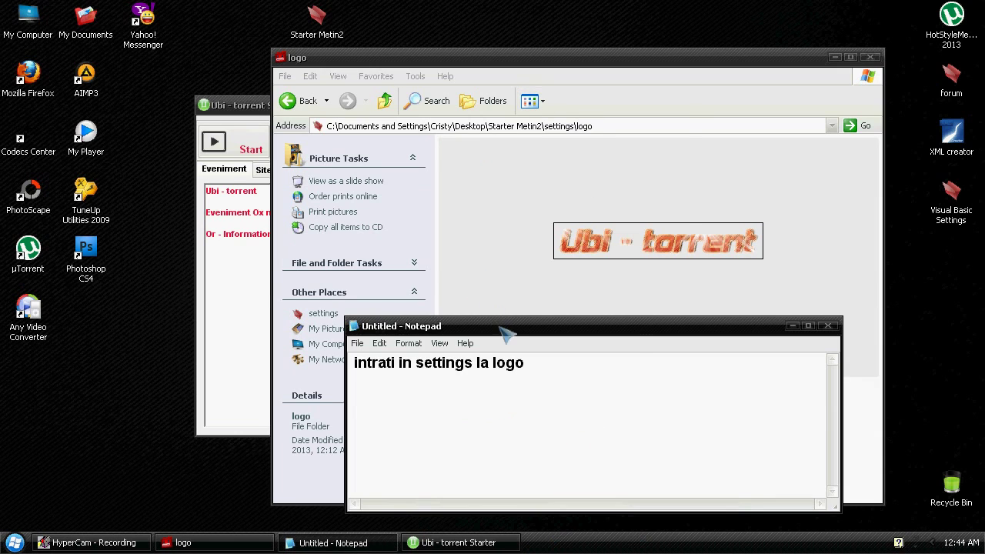
{"action": "left_click_drag", "start_coordinate": [504, 331], "coordinate": [350, 110]}
{"action": "key", "text": "Return"}
{"action": "key", "text": "Return"}
{"action": "type", "text": "Si inlocuiti cu ba"}
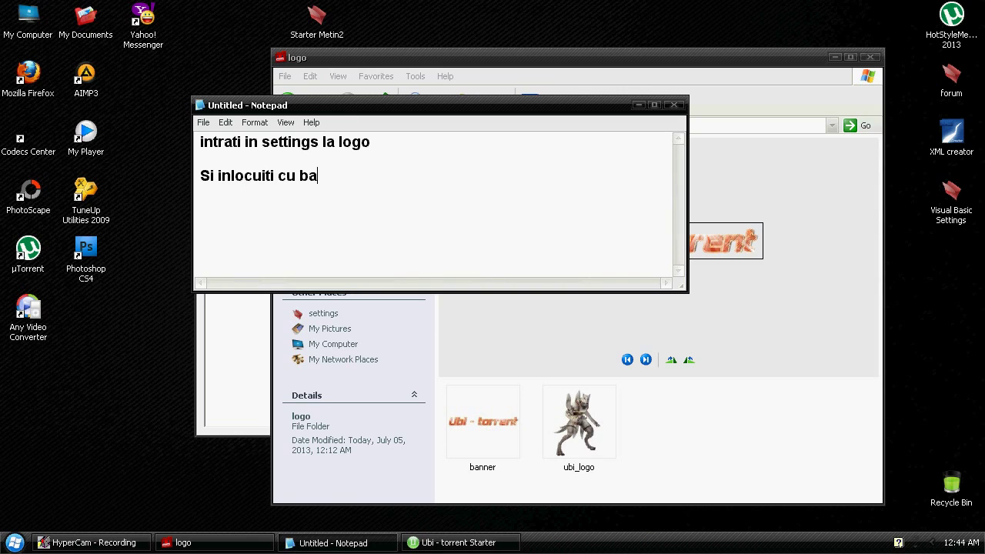
{"action": "type", "text": "nneru dvs"}
Leave the logo folder, put Explorer away, and select the note text for replacement
{"action": "left_click", "coordinate": [418, 146]}
{"action": "key", "text": "BackSpace"}
{"action": "key", "text": "BackSpace"}
{"action": "left_click", "coordinate": [835, 57]}
{"action": "left_click_drag", "start_coordinate": [444, 219], "coordinate": [623, 304]}
{"action": "key", "text": "ctrl+a"}
Note adding your Metin2 name, close the starter, and rewrite the note as 'Hai sal setam'
{"action": "type", "text": "Pueteti "}
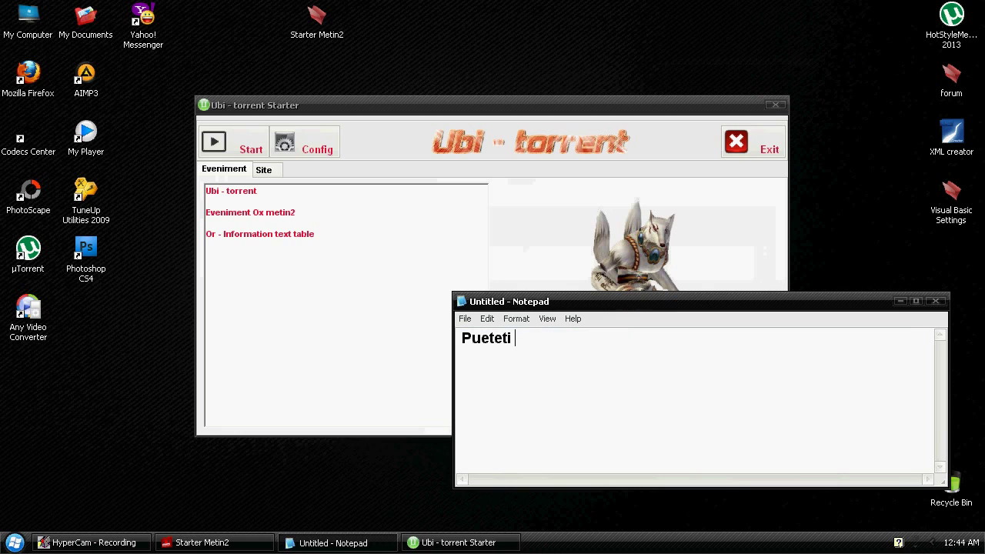
{"action": "type", "text": "addauga Numele la Metin2"}
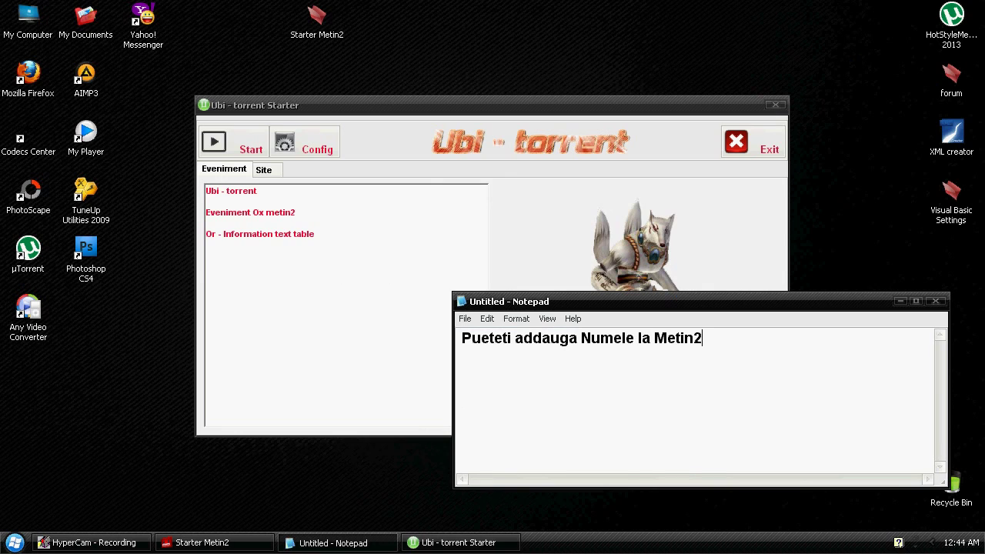
{"action": "type", "text": " dvs"}
{"action": "left_click", "coordinate": [775, 153]}
{"action": "key", "text": "ctrl+a"}
{"action": "type", "text": "Hai sal setam"}
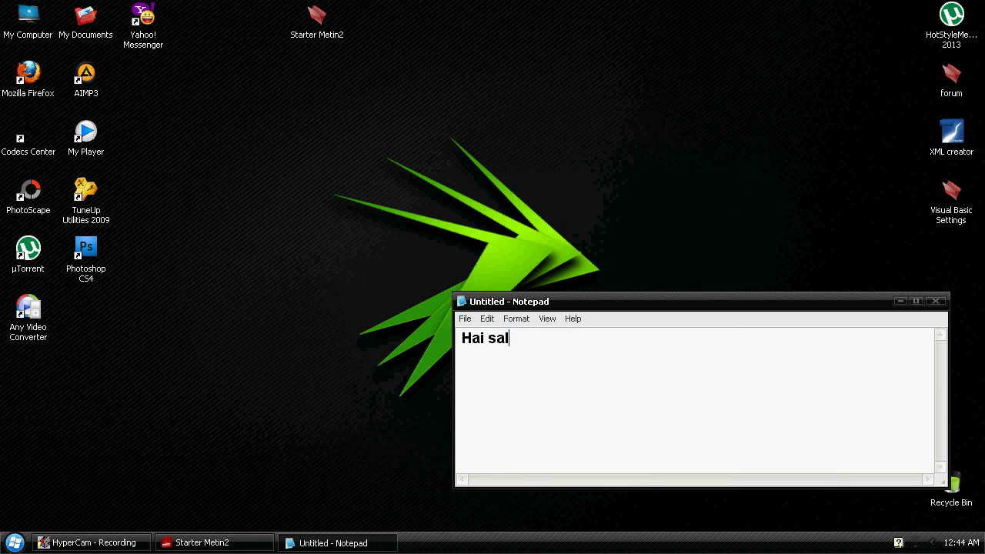
{"action": "key", "text": "Return"}
{"action": "left_click_drag", "start_coordinate": [707, 306], "coordinate": [446, 143]}
Launch Config - Starter from the Starter Metin2 folder and move the note aside
{"action": "left_click", "coordinate": [201, 542]}
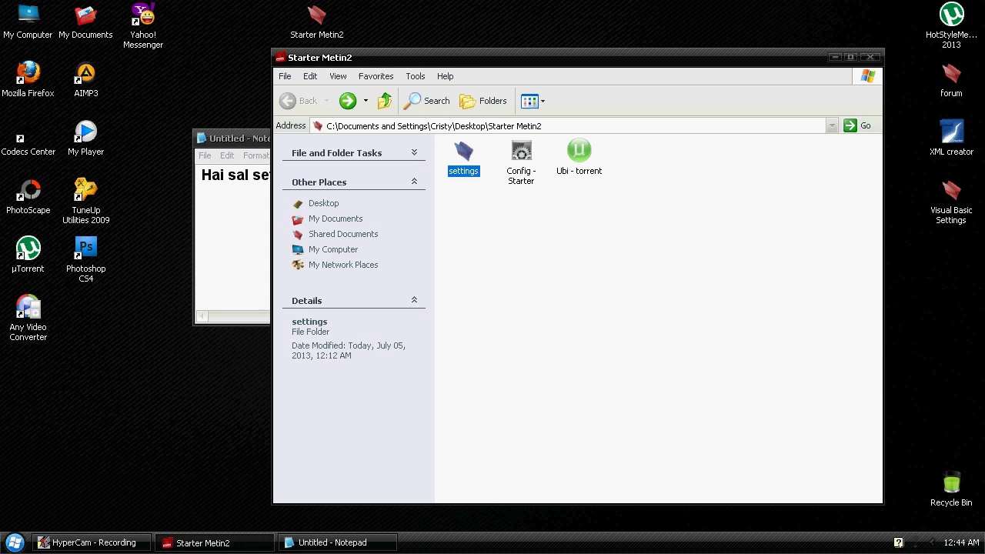
{"action": "double_click", "coordinate": [522, 177]}
{"action": "left_click", "coordinate": [834, 58]}
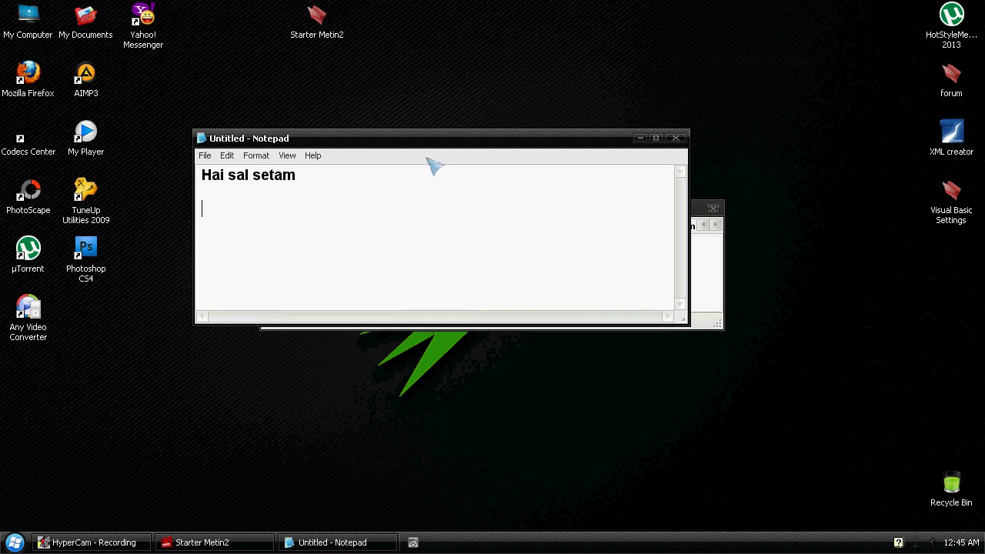
{"action": "left_click_drag", "start_coordinate": [457, 140], "coordinate": [520, 11]}
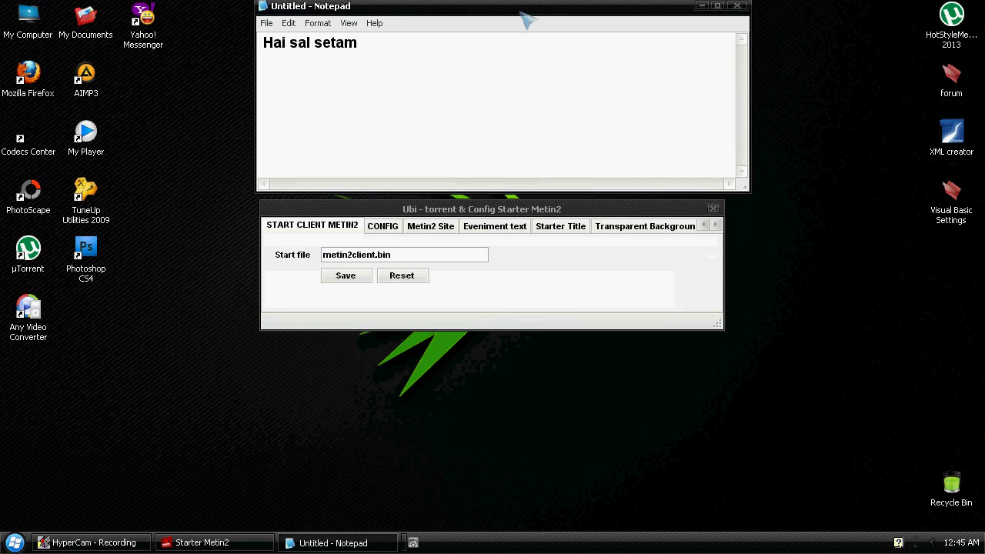
With start file metin2client.bin, note that it is the .bin that runs Metin2, then clear the note
{"action": "type", "text": "a start file"}
{"action": "key", "text": "Return"}
{"action": "type", "text": "addaugati"}
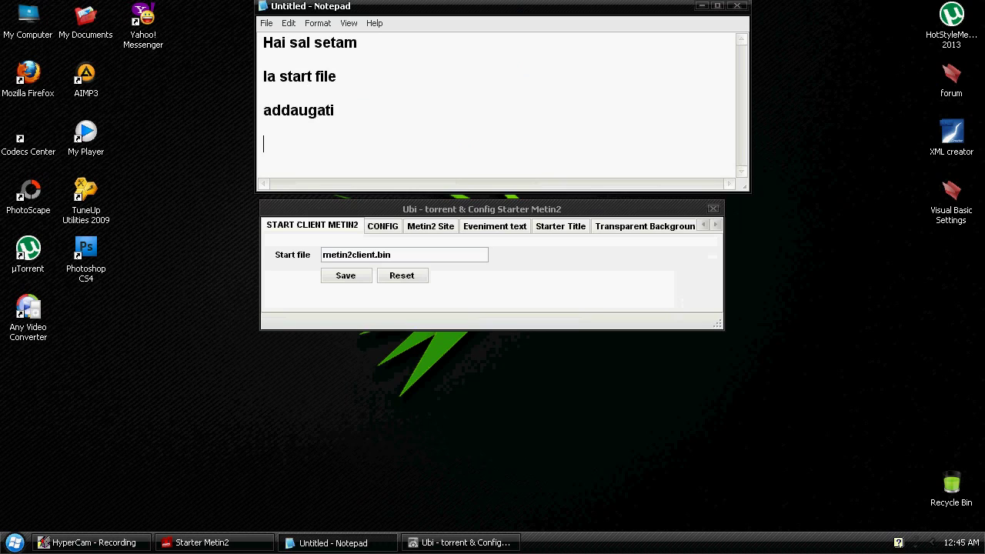
{"action": "key", "text": "ctrl+a"}
{"action": "key", "text": "BackSpace"}
{"action": "type", "text": "fis"}
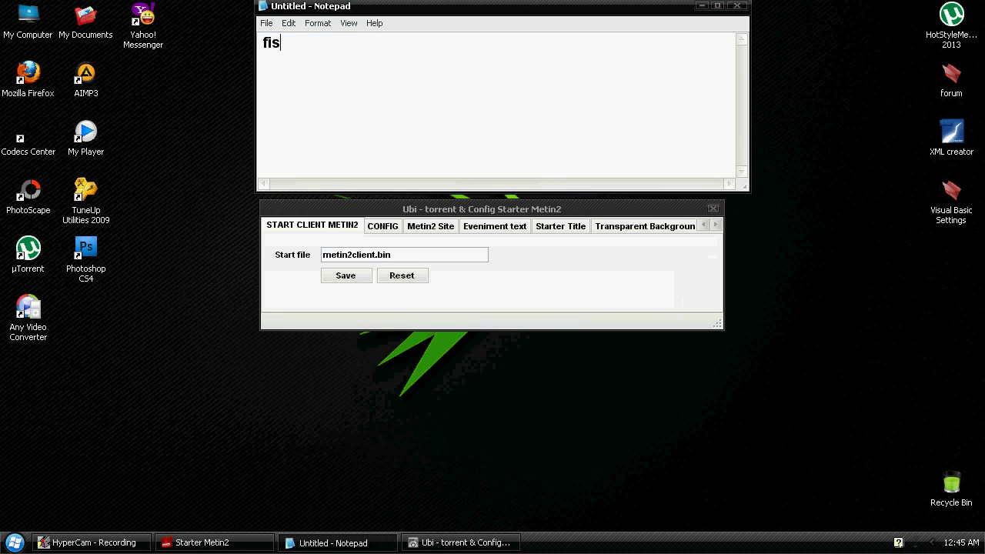
{"action": "type", "text": "ierul .bin prin ce ruleaza met"}
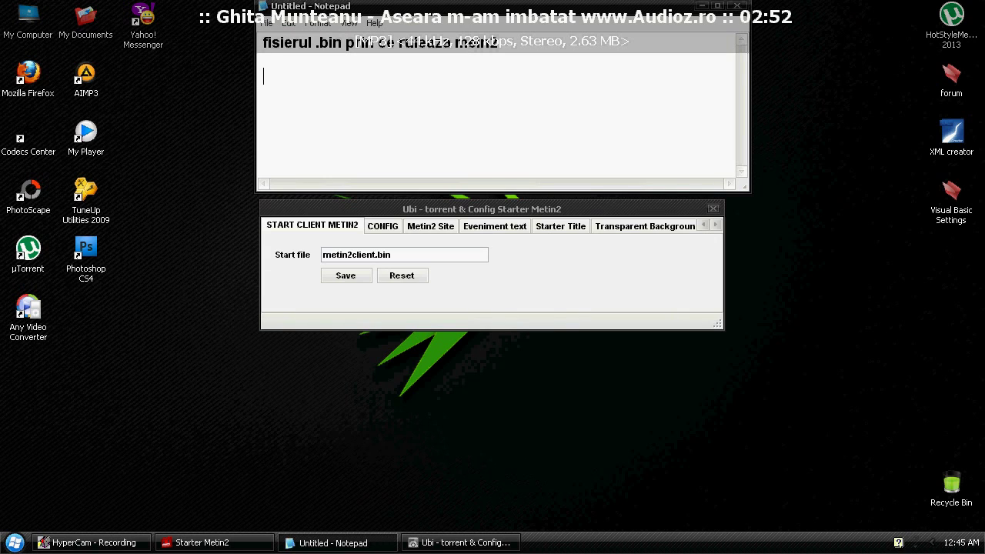
{"action": "type", "text": "in2"}
{"action": "key", "text": "Return"}
{"action": "key", "text": "ctrl+a"}
{"action": "key", "text": "Delete"}
Show Config Name config.exe and note to enter config.exe or your own config's name
{"action": "left_click", "coordinate": [369, 228]}
{"action": "left_click", "coordinate": [420, 97]}
{"action": "type", "text": "la c"}
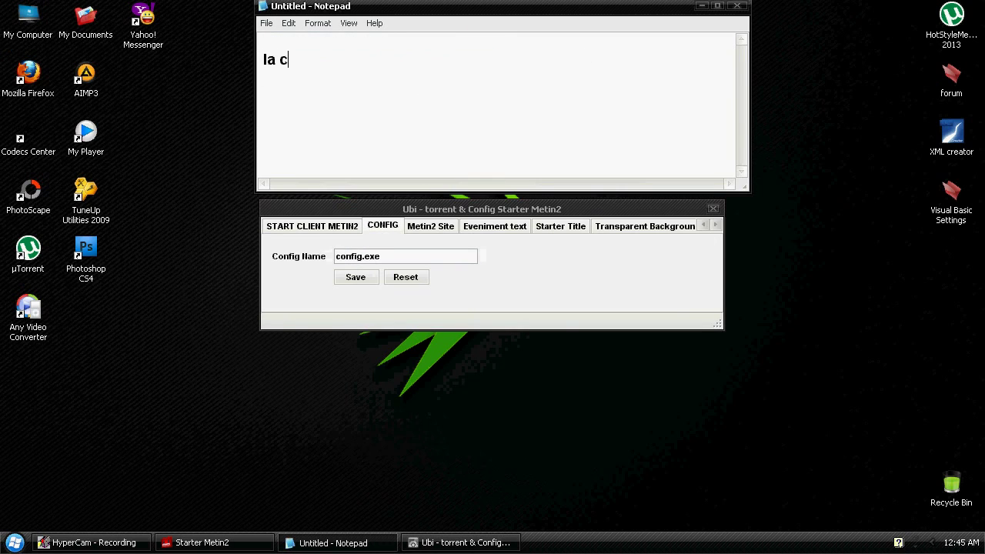
{"action": "type", "text": "onfig addaugati co"}
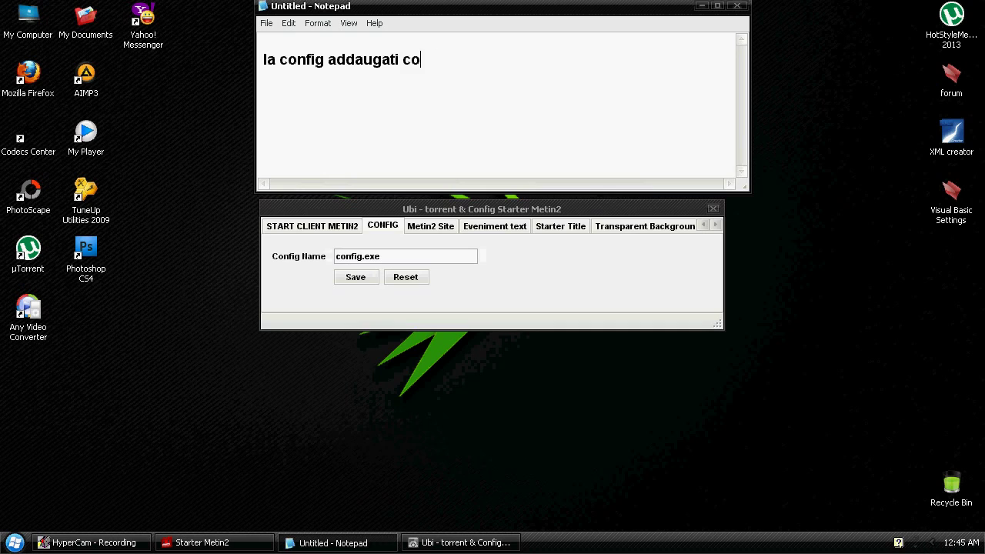
{"action": "type", "text": "nfig.exe sau cu"}
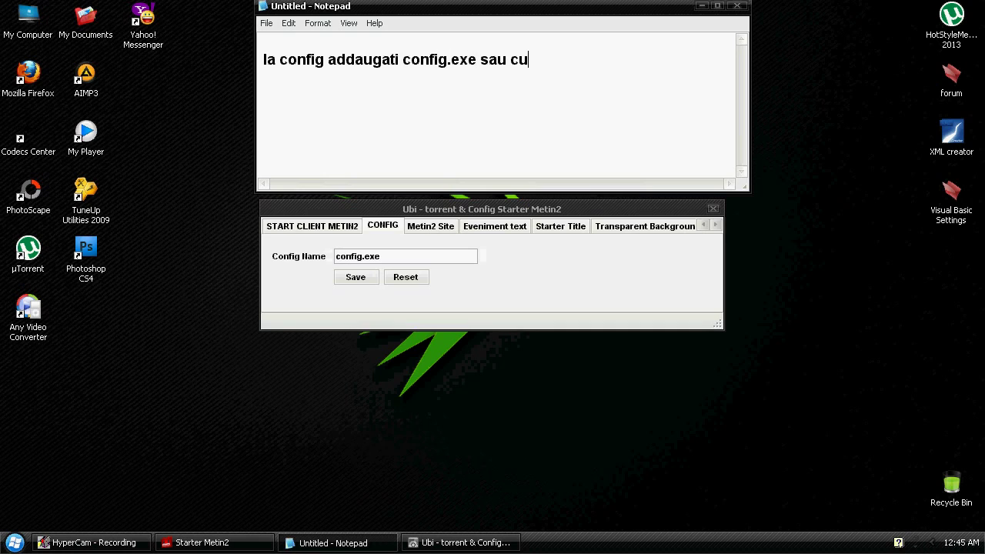
{"action": "type", "text": "m va este"}
{"action": "key", "text": "Return"}
{"action": "type", "text": "denumit configu-l dvs"}
{"action": "key", "text": "ctrl+a"}
{"action": "key", "text": "BackSpace"}
Show the Metin2 site URL and note adding your own site, with Facebook and google examples
{"action": "left_click", "coordinate": [430, 225]}
{"action": "left_click", "coordinate": [504, 134]}
{"action": "type", "text": "aicea"}
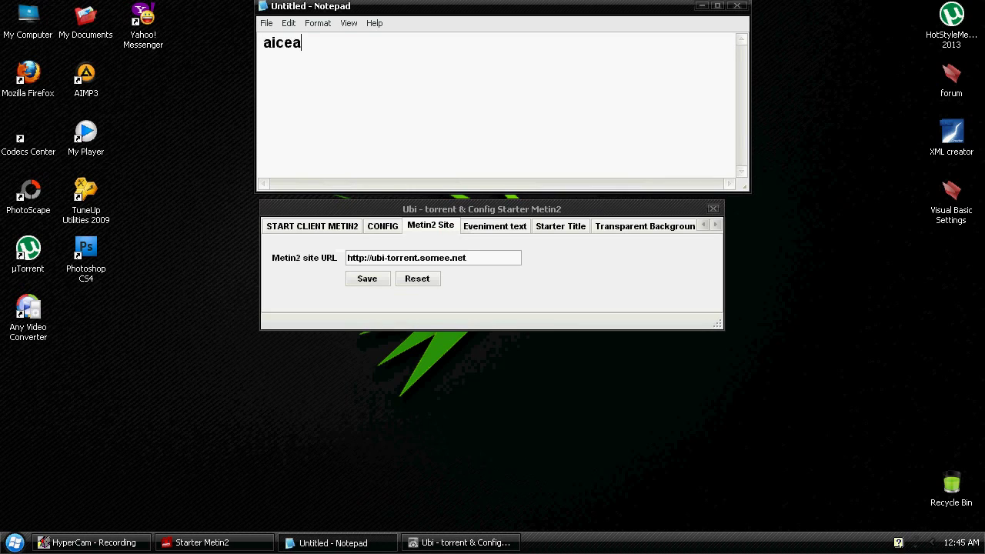
{"action": "type", "text": " addaugati siteul"}
{"action": "type", "text": " dvs"}
{"action": "key", "text": "BackSpace"}
{"action": "type", "text": "dvs"}
{"action": "key", "text": "Return"}
{"action": "type", "text": "dela me"}
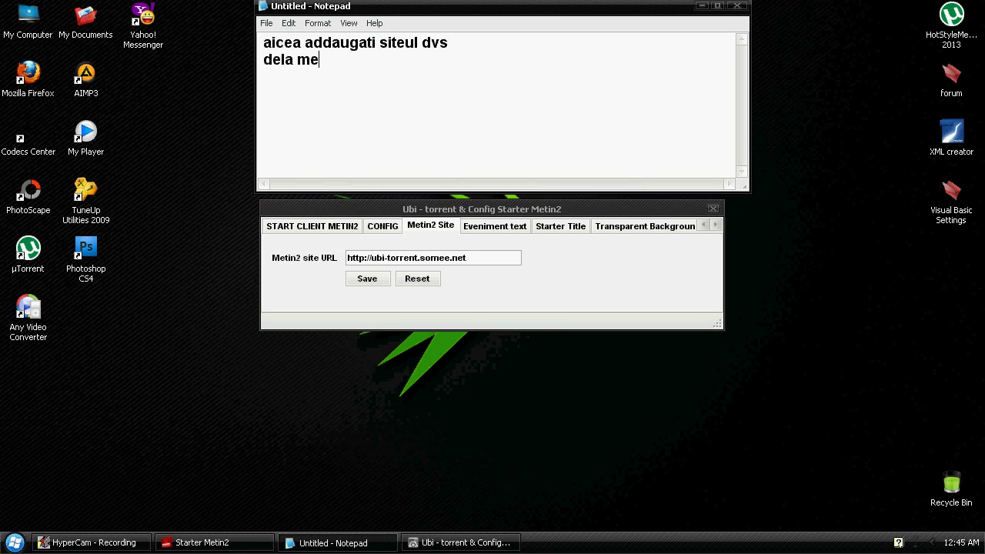
{"action": "type", "text": "tin2 eu am addauga"}
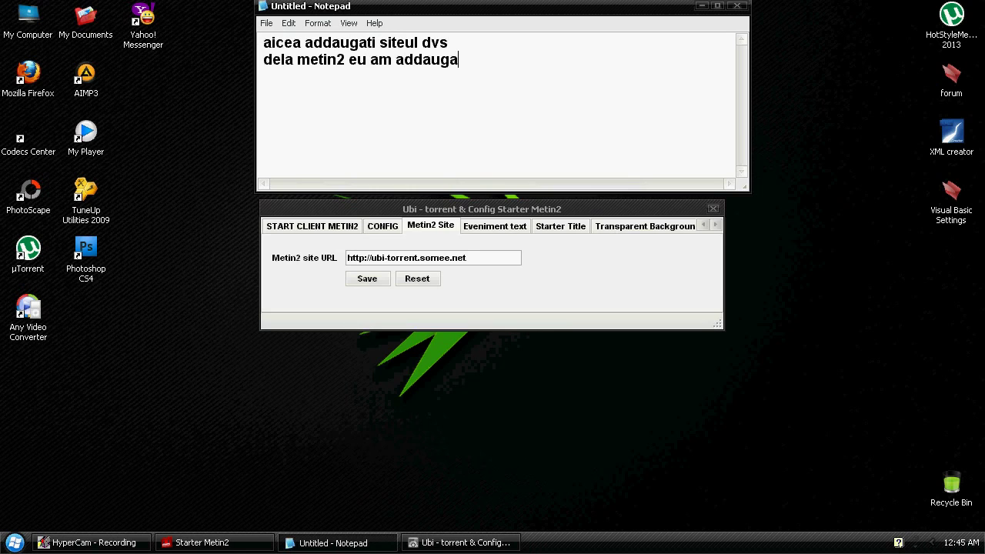
{"action": "type", "text": "t inainte"}
{"action": "key", "text": "Return"}
{"action": "key", "text": "Return"}
{"action": "type", "text": "facebook sa addaugam de exemplu...  "}
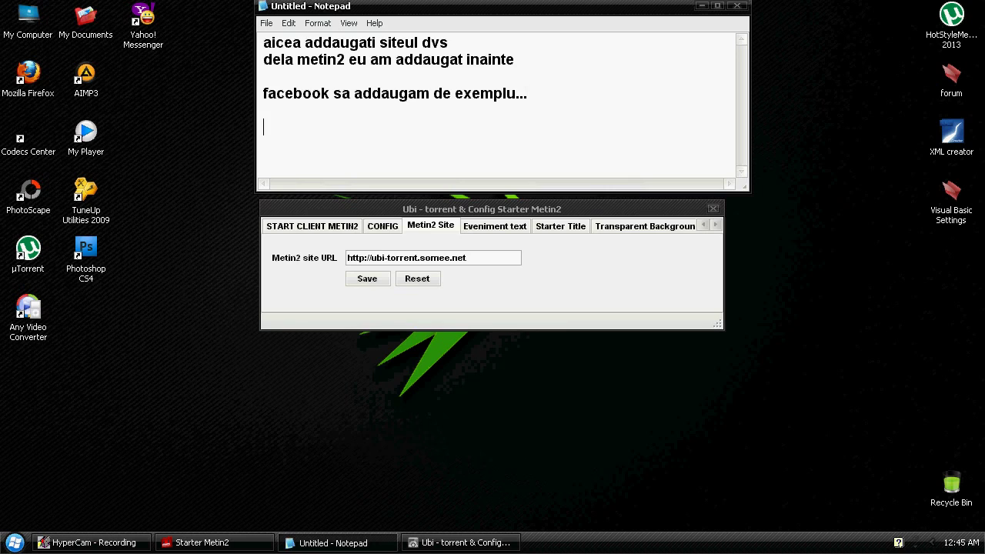
{"action": "type", "text": "google"}
{"action": "left_click_drag", "start_coordinate": [487, 260], "coordinate": [217, 252]}
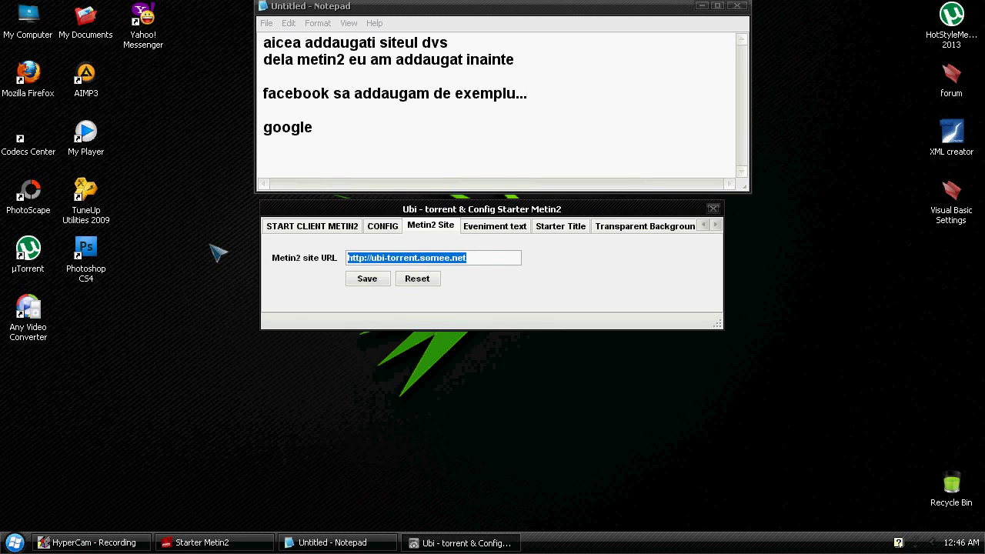
{"action": "type", "text": "http://google.com"}
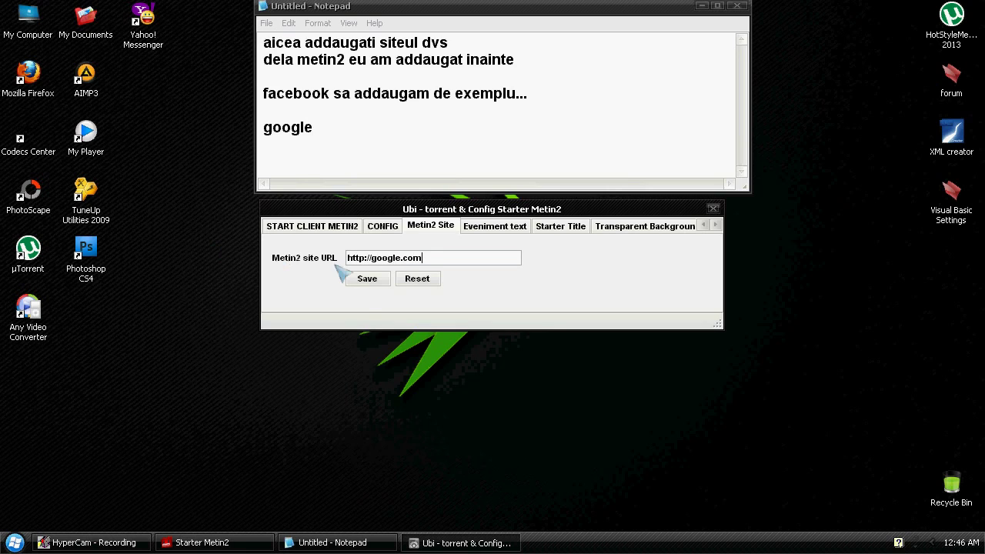
{"action": "left_click", "coordinate": [367, 279]}
{"action": "left_click", "coordinate": [509, 231]}
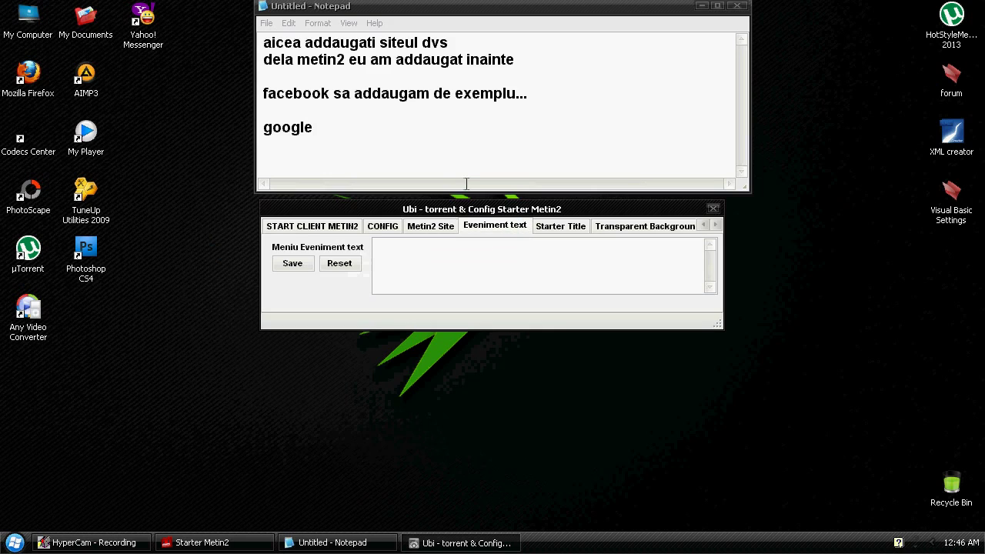
Rewrite the note to suggest adding an Ox event date or anything to the event text
{"action": "key", "text": "alt+Tab"}
{"action": "key", "text": "ctrl+a"}
{"action": "type", "text": "La veniment text addauga"}
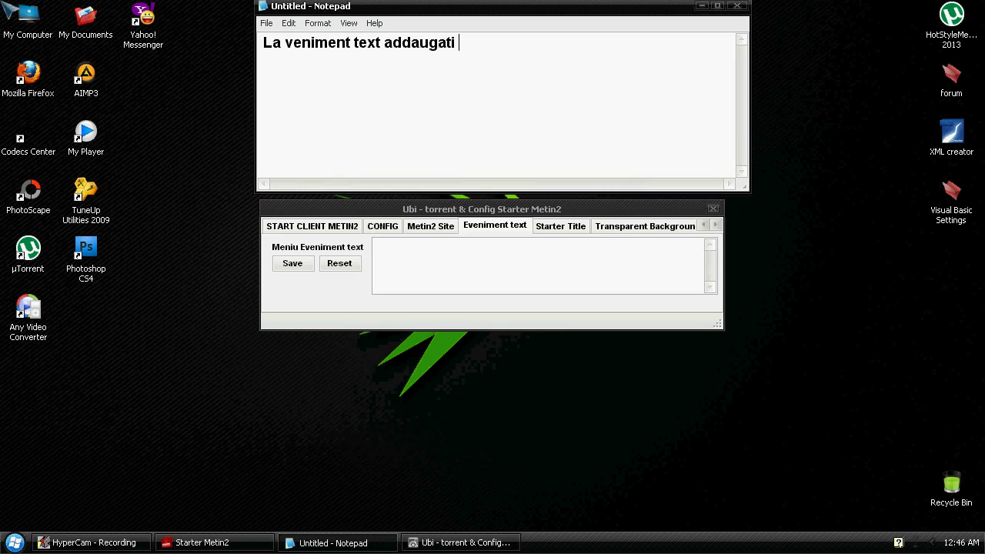
{"action": "type", "text": "ti  de exempl;"}
{"action": "key", "text": "BackSpace"}
{"action": "type", "text": "u data d"}
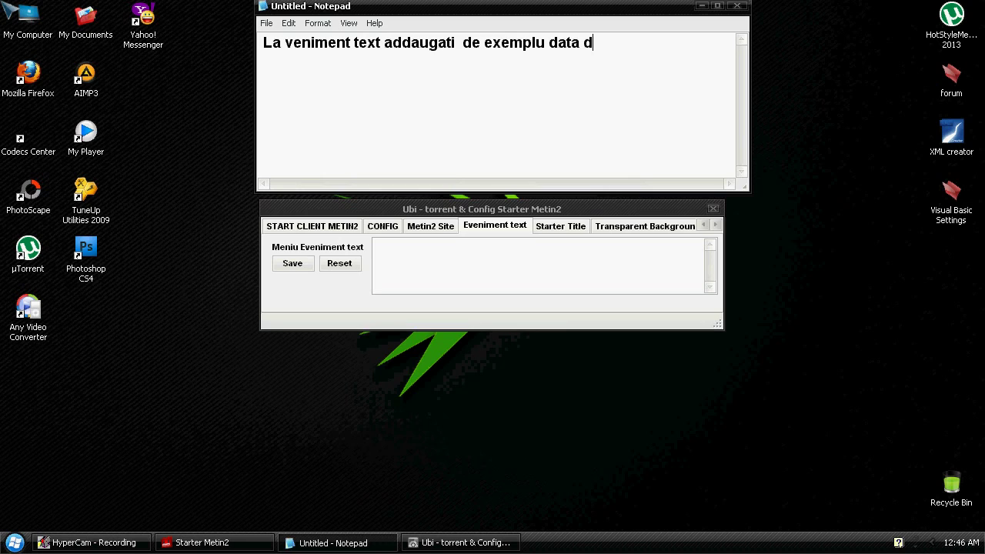
{"action": "type", "text": "e ox sau  ce doriti"}
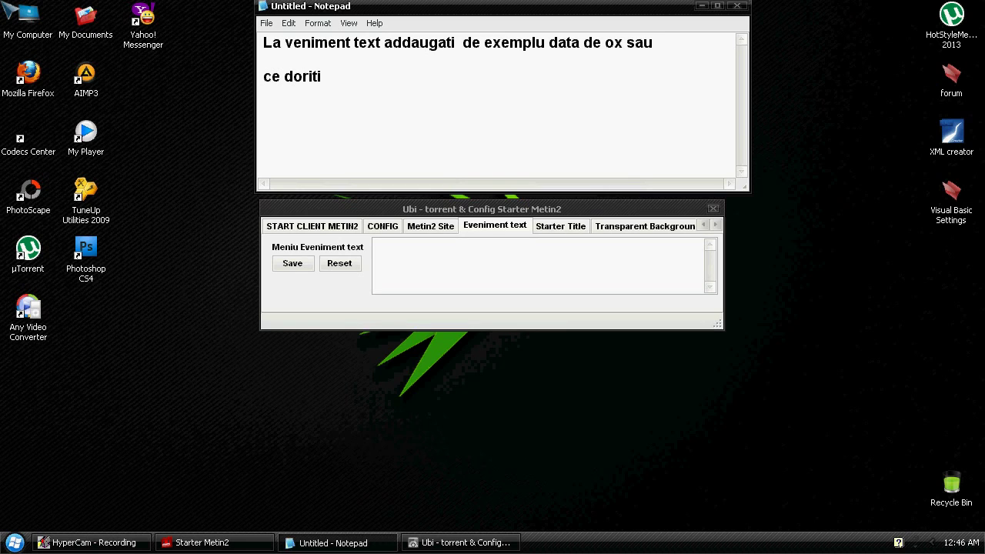
Write the event header and paste the date 12:46 AM 7/5/2013 from a temporary Notepad
{"action": "left_click", "coordinate": [453, 276]}
{"action": "type", "text": "ubi torrent mt2"}
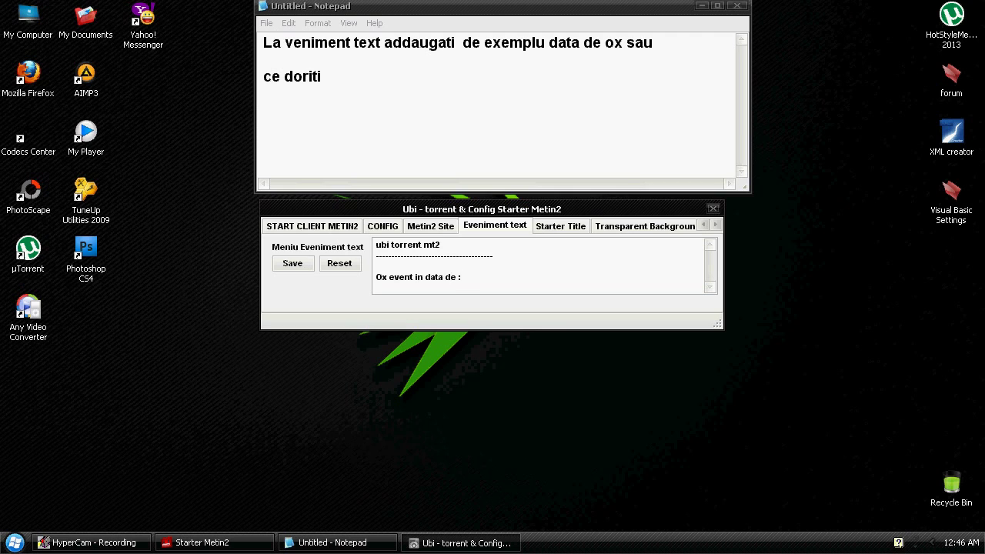
{"action": "key", "text": "super"}
{"action": "left_click", "coordinate": [49, 242]}
{"action": "key", "text": "F5"}
{"action": "key", "text": "ctrl+a"}
{"action": "key", "text": "ctrl+c"}
{"action": "left_click", "coordinate": [803, 123]}
{"action": "left_click", "coordinate": [492, 318]}
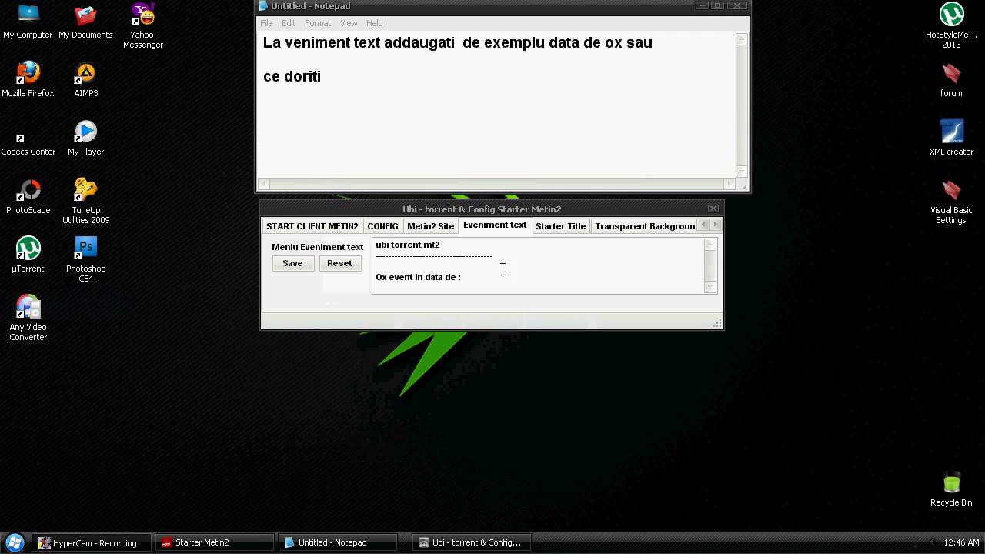
{"action": "left_click", "coordinate": [538, 279]}
{"action": "key", "text": "ctrl+v"}
Add the test line below the date in the event text
{"action": "key", "text": "Return"}
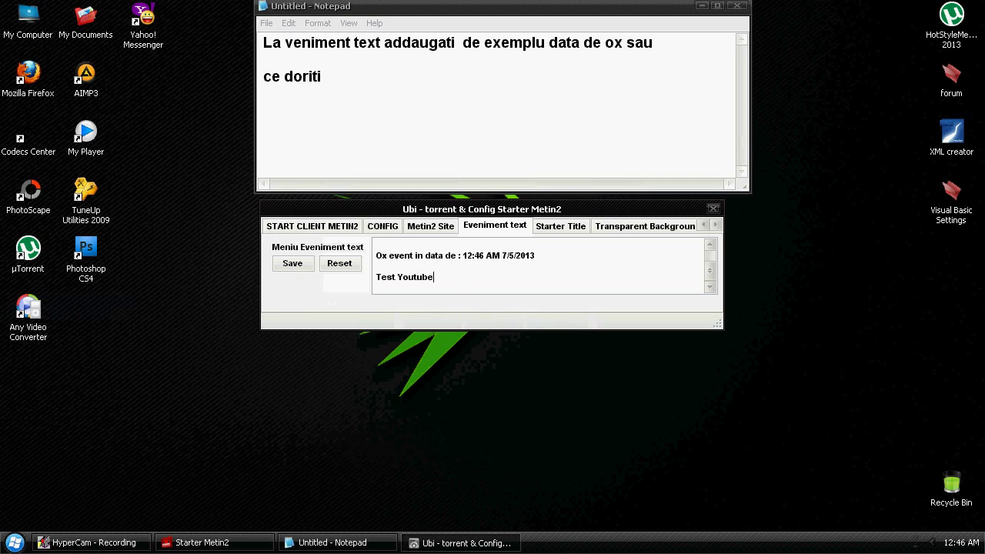
{"action": "type", "text": "e  Eveniment text"}
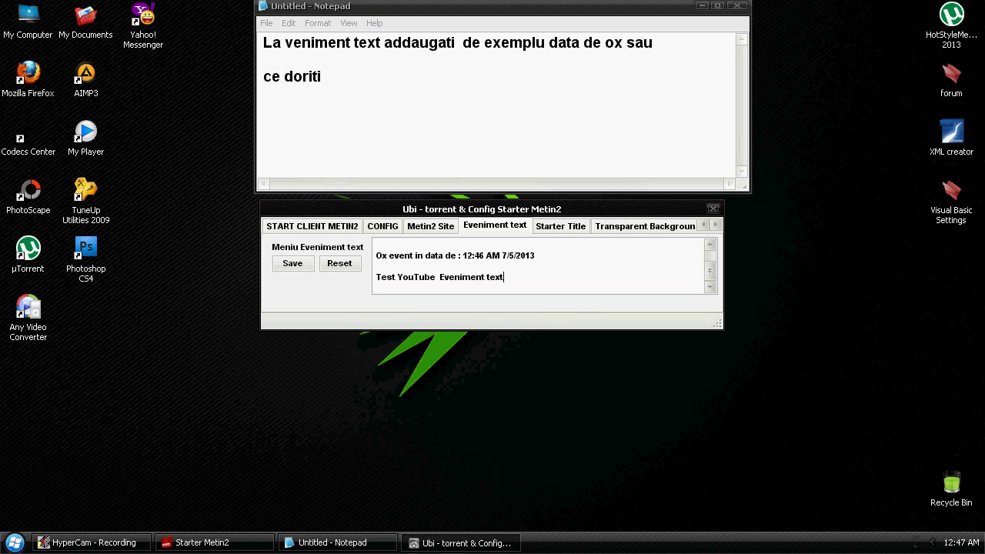
{"action": "type", "text": ",,"}
{"action": "key", "text": "BackSpace"}
{"action": "type", "text": ".. xd"}
{"action": "left_click", "coordinate": [551, 227]}
Replace the note with 'Aicea addauig ter cum sa se numeas'
{"action": "left_click_drag", "start_coordinate": [431, 171], "coordinate": [165, 9]}
{"action": "key", "text": "Delete"}
{"action": "type", "text": "Aicea addauig"}
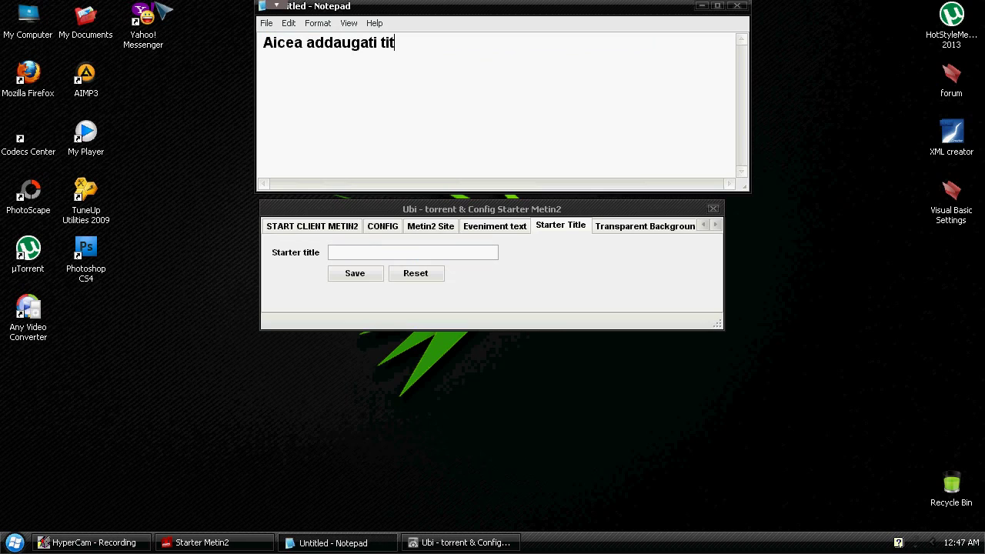
{"action": "type", "text": "ter cum sa se numeasca"}
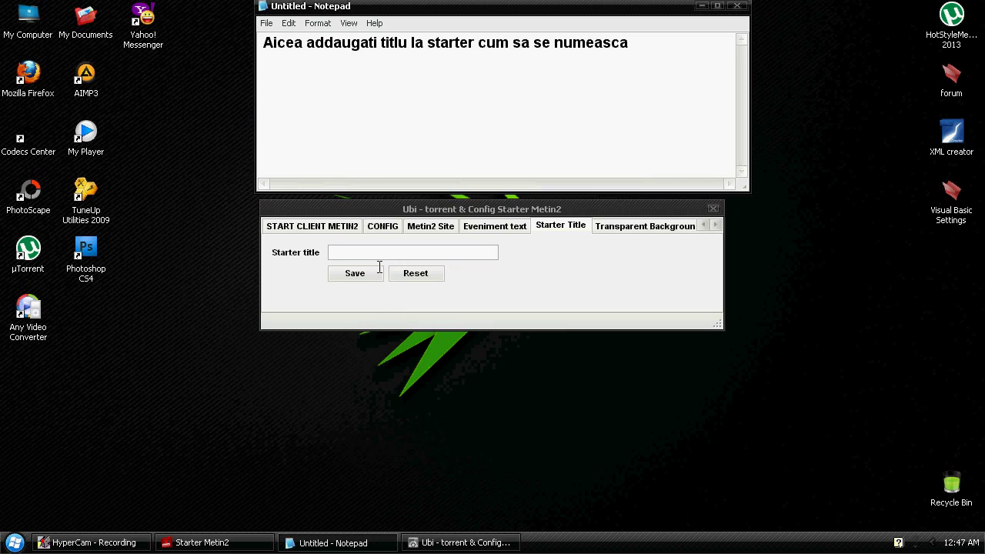
Enter 'YouTube Metin2 ubi torrent Official starter' as the starter title and save it
{"action": "left_click", "coordinate": [375, 256]}
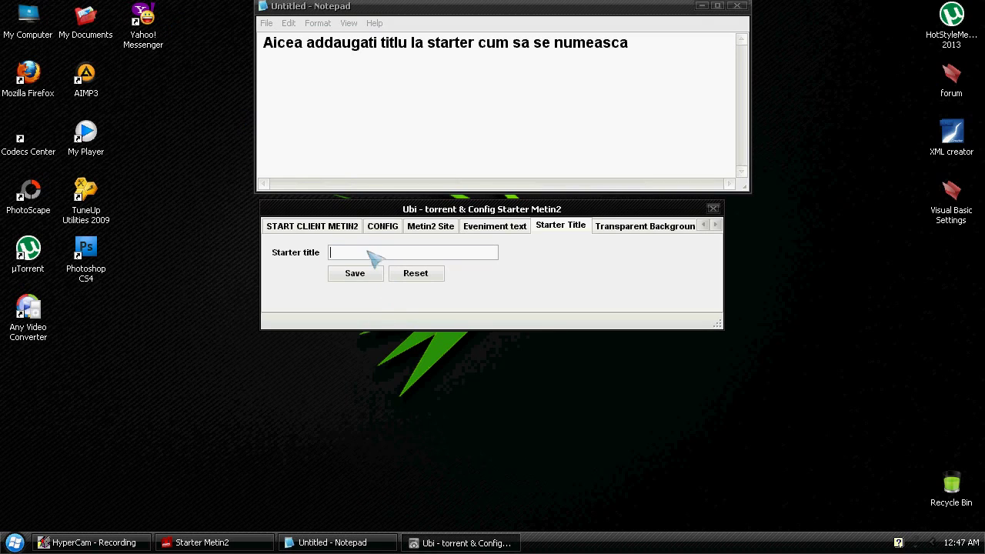
{"action": "type", "text": "YouTube Metin2 ubi torrent"}
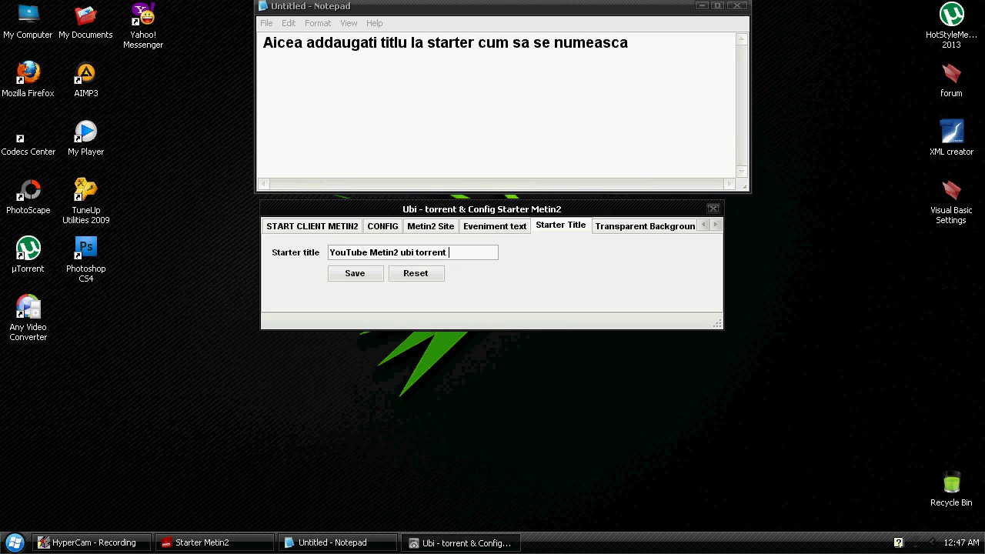
{"action": "type", "text": "Official starter"}
{"action": "left_click", "coordinate": [356, 275]}
Open the Transparent Background setting and write a note explaining the starter's background transparency
{"action": "left_click", "coordinate": [619, 228]}
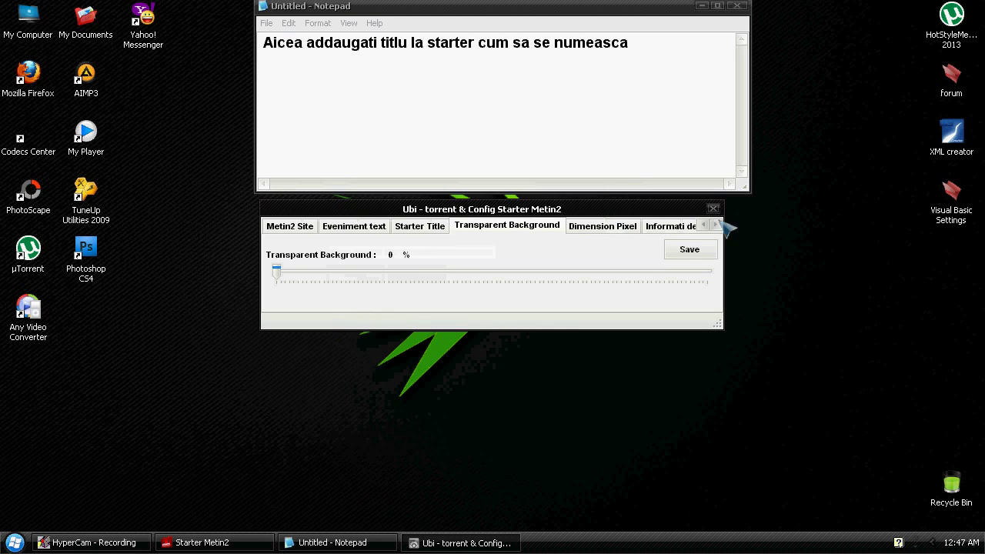
{"action": "left_click", "coordinate": [567, 115]}
{"action": "key", "text": "ctrl+a"}
{"action": "type", "text": "A"}
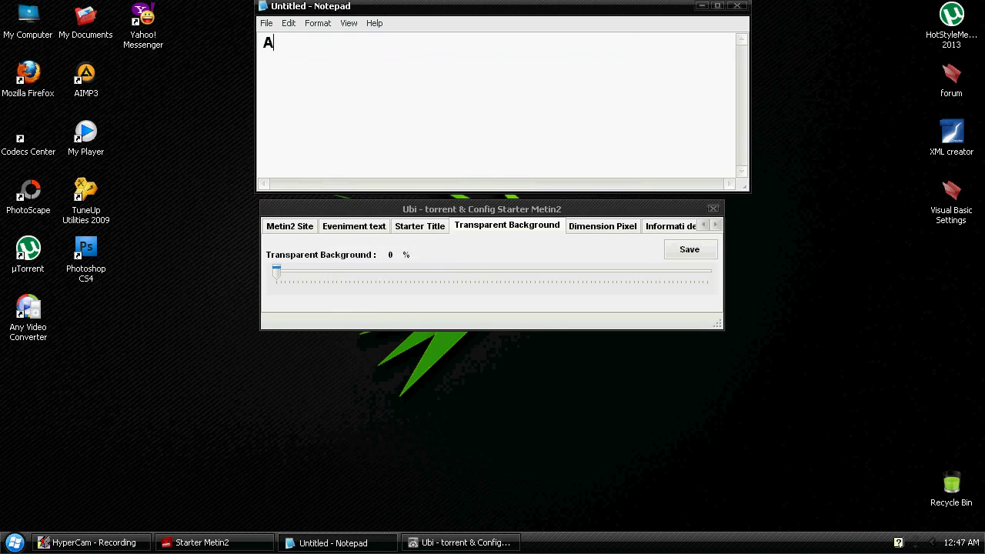
{"action": "type", "text": "icea puteti se"}
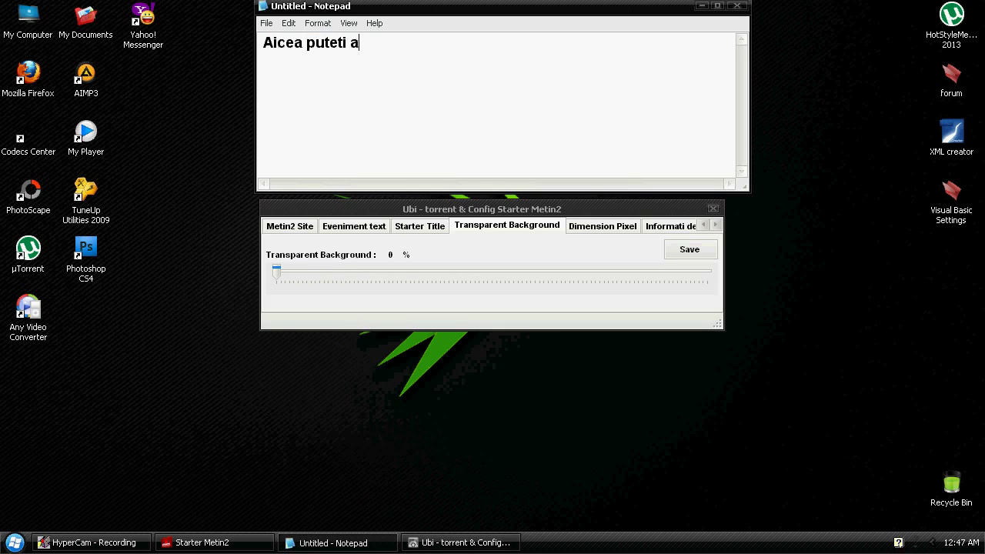
{"action": "type", "text": "ta cu"}
{"action": "key", "text": "BackSpace"}
{"action": "type", "text": "daca doriti sa fie transparent backgroundu"}
{"action": "key", "text": "Return"}
{"action": "key", "text": "Return"}
{"action": "type", "text": "dela"}
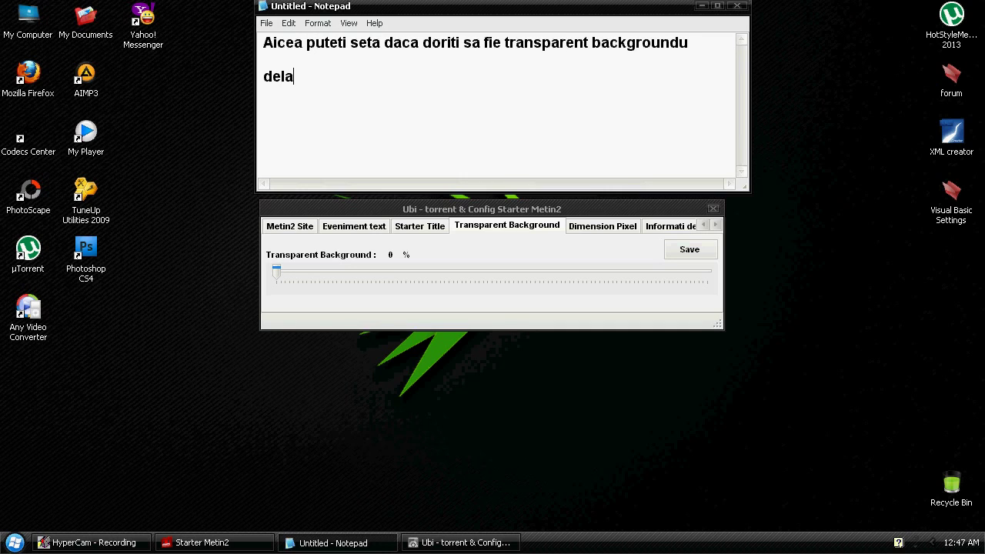
{"action": "type", "text": "  starter eu osal sete pe"}
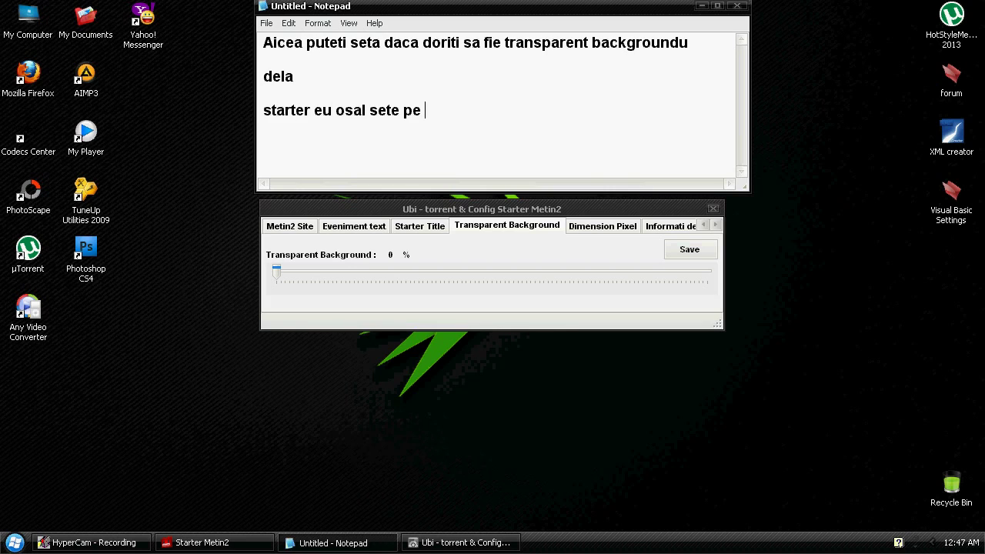
Raise the background transparency to 80% and save it
{"action": "left_click_drag", "start_coordinate": [276, 270], "coordinate": [620, 274]}
{"action": "left_click", "coordinate": [689, 249]}
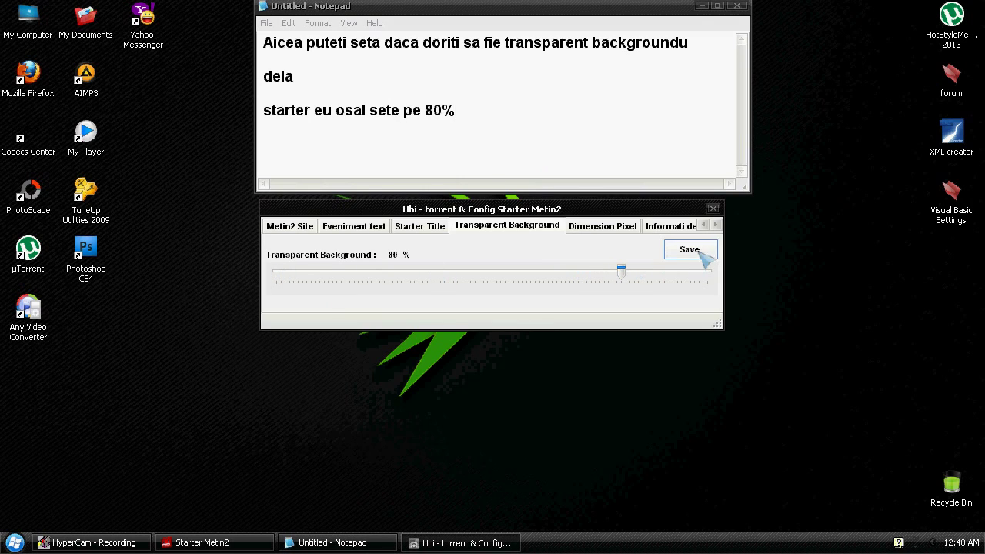
{"action": "left_click", "coordinate": [613, 226]}
Write a note that starter width and height can be changed but are kept as-is, then clear it
{"action": "left_click_drag", "start_coordinate": [413, 110], "coordinate": [533, 130]}
{"action": "key", "text": "ctrl+a"}
{"action": "type", "text": "la d"}
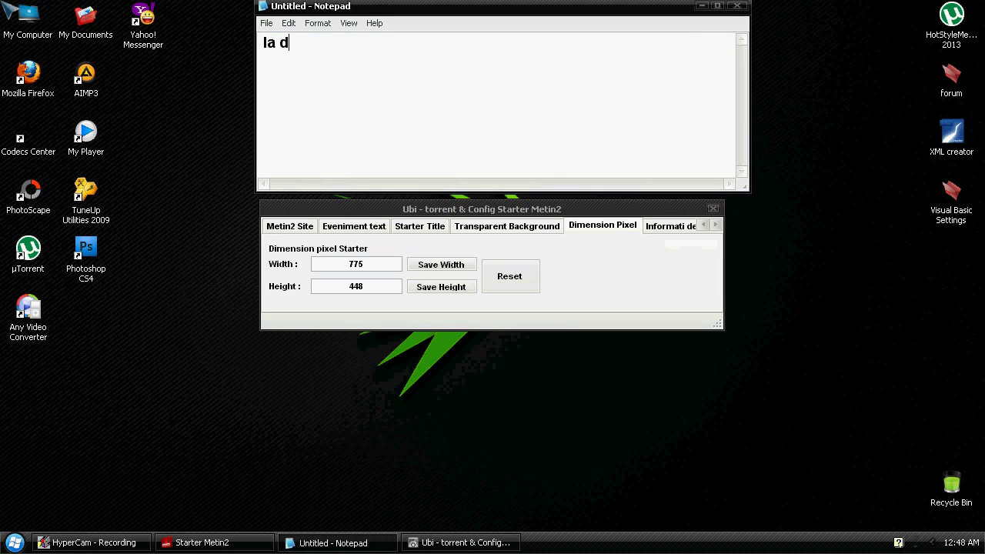
{"action": "type", "text": "imension pixel"}
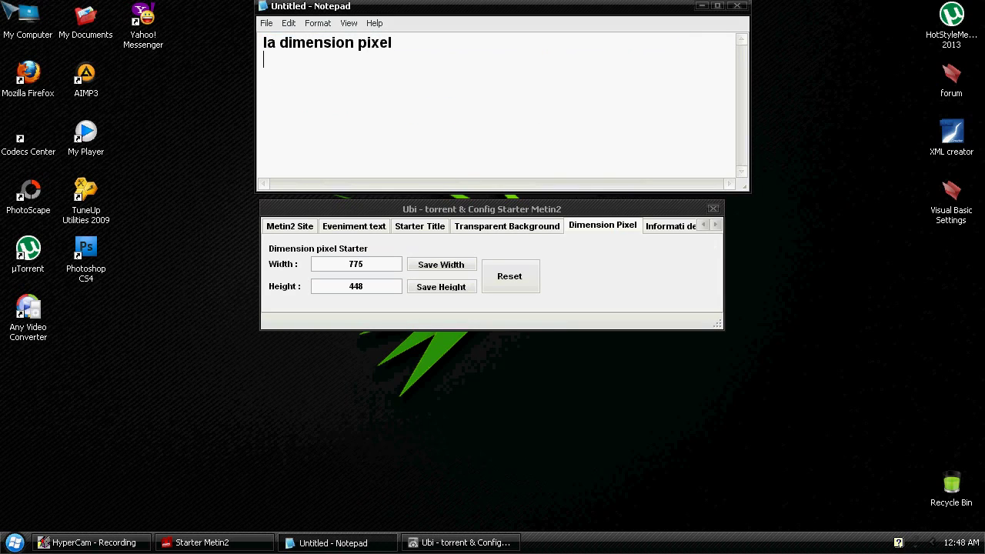
{"action": "key", "text": "Return"}
{"action": "type", "text": "puetei"}
{"action": "key", "text": "Return"}
{"action": "type", "text": "da Latime si inaltime sta"}
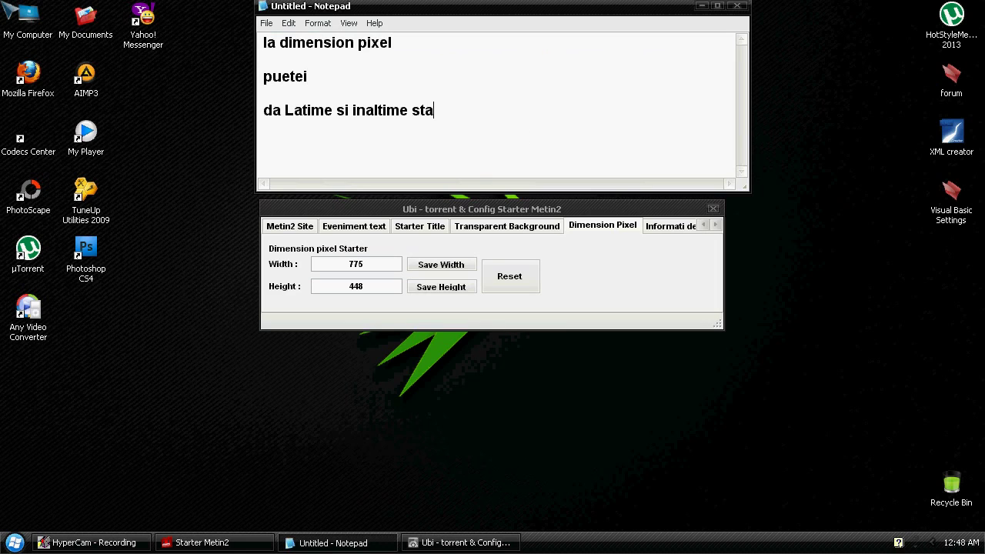
{"action": "type", "text": "rterului ca"}
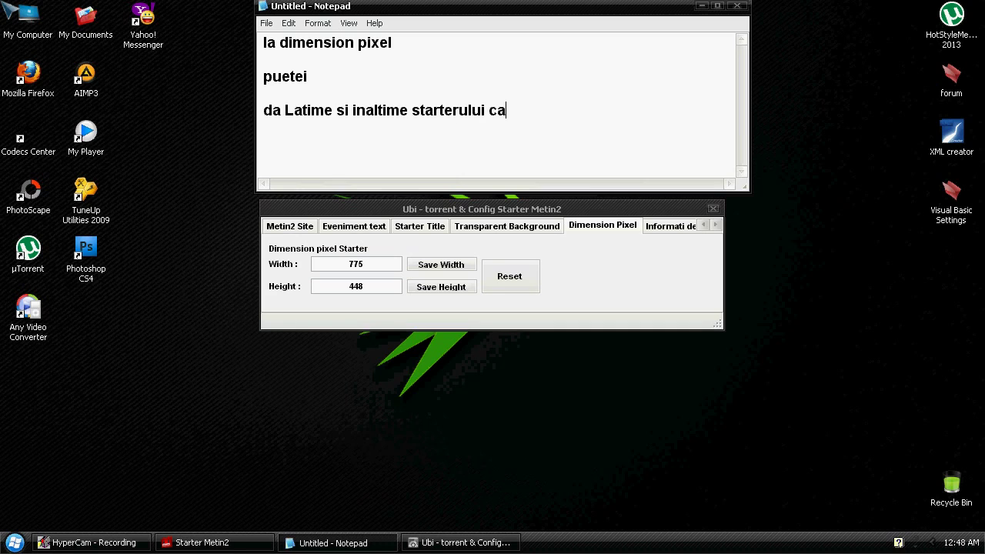
{"action": "type", "text": "t doriti  eu am "}
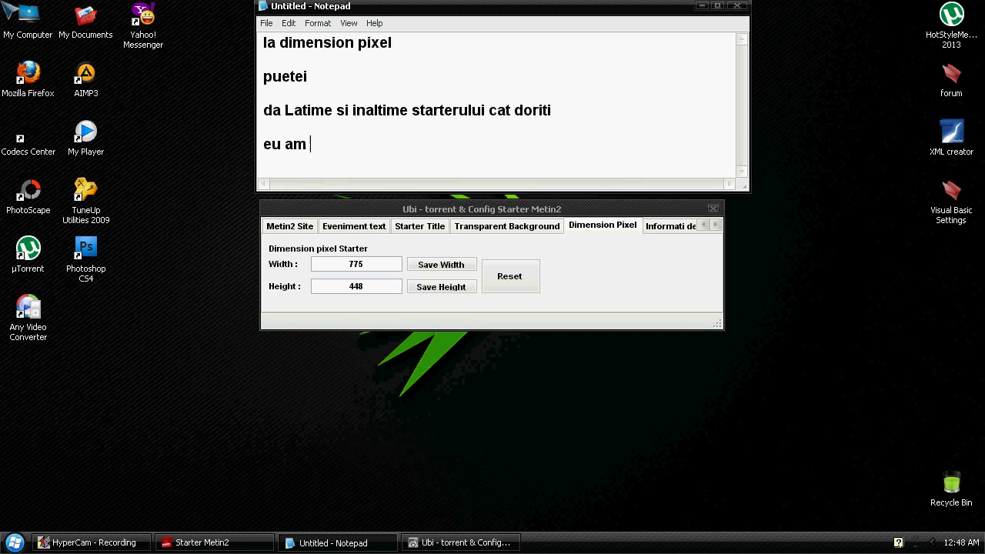
{"action": "type", "text": "sal las asa"}
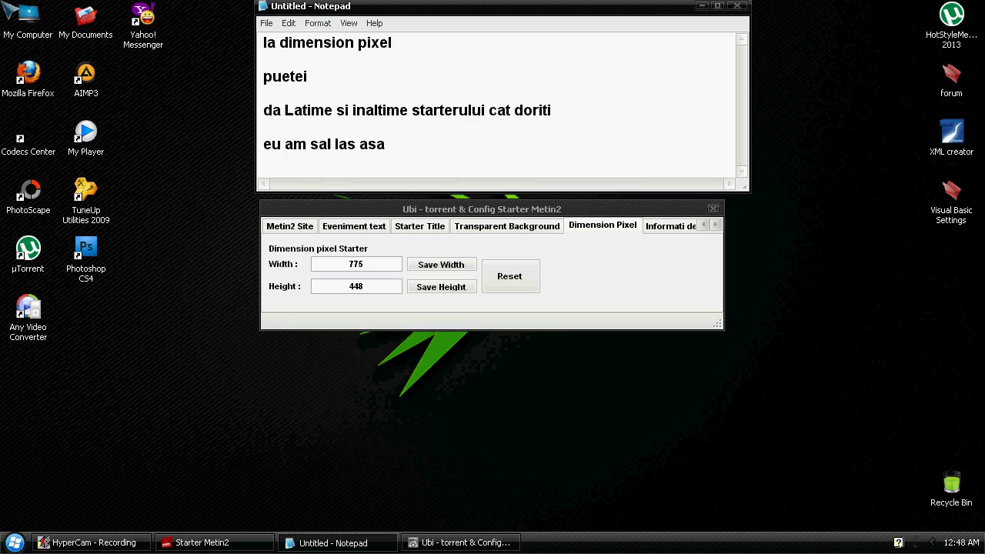
{"action": "key", "text": "ctrl+a"}
{"action": "key", "text": "Delete"}
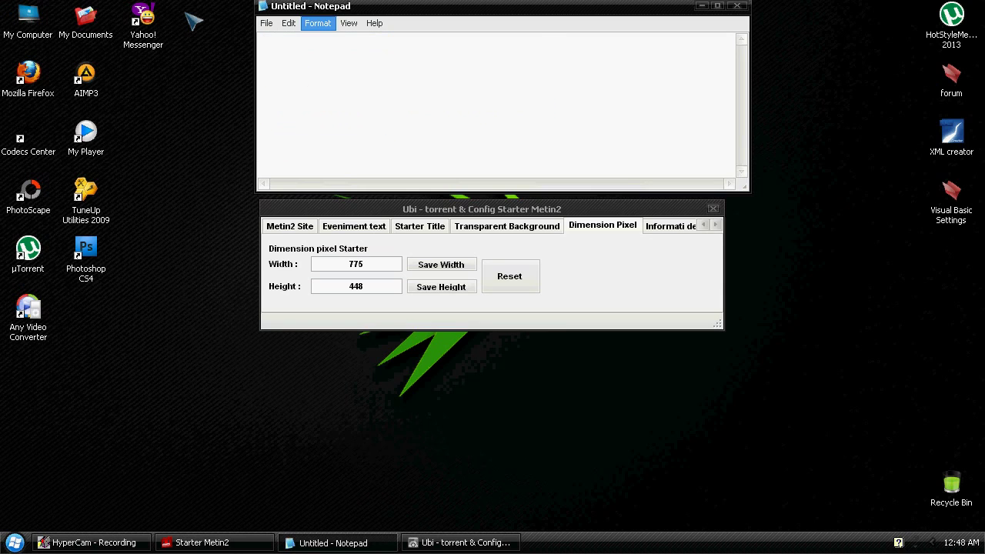
Look through the About Us and description tabs, then close the config starter window
{"action": "left_click", "coordinate": [717, 227]}
{"action": "left_click", "coordinate": [672, 228]}
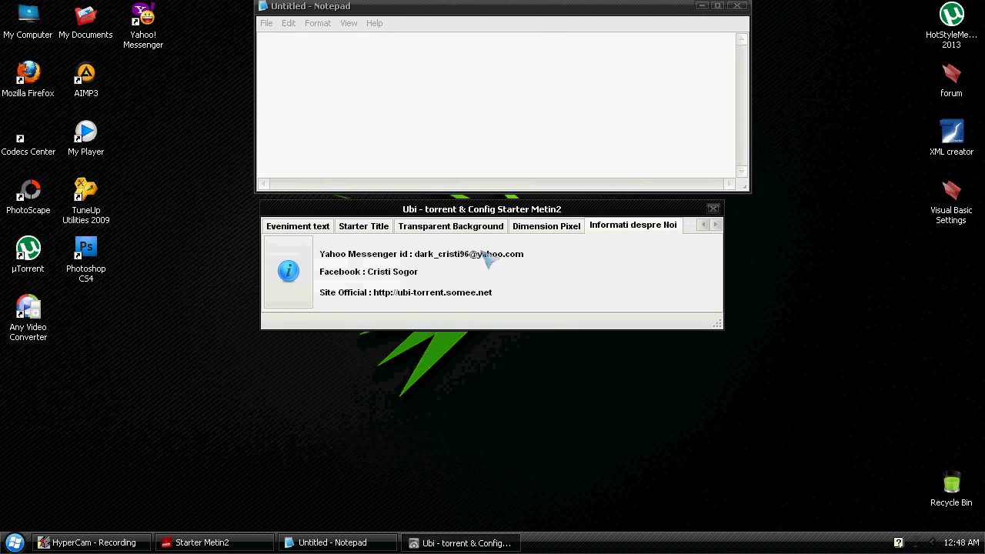
{"action": "left_click", "coordinate": [277, 270]}
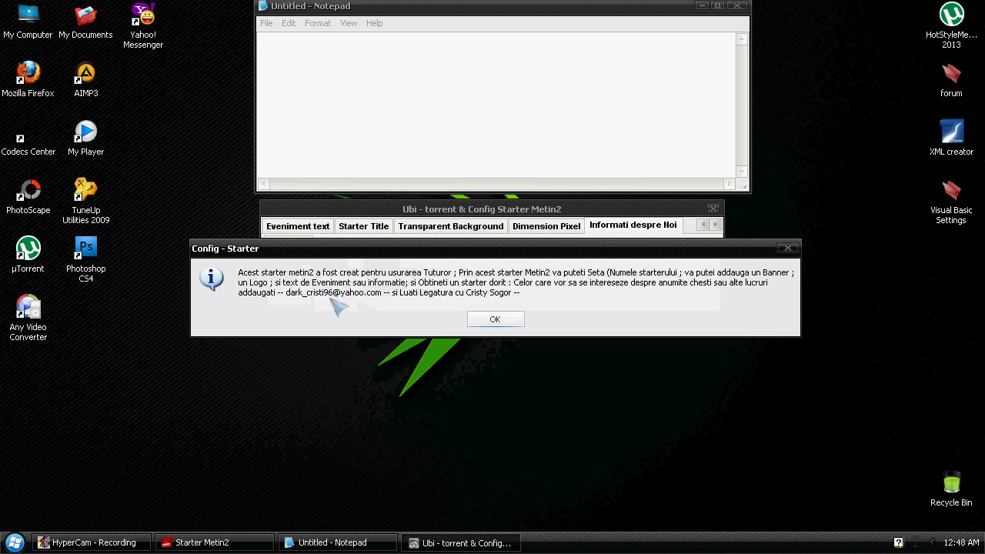
{"action": "left_click", "coordinate": [517, 322]}
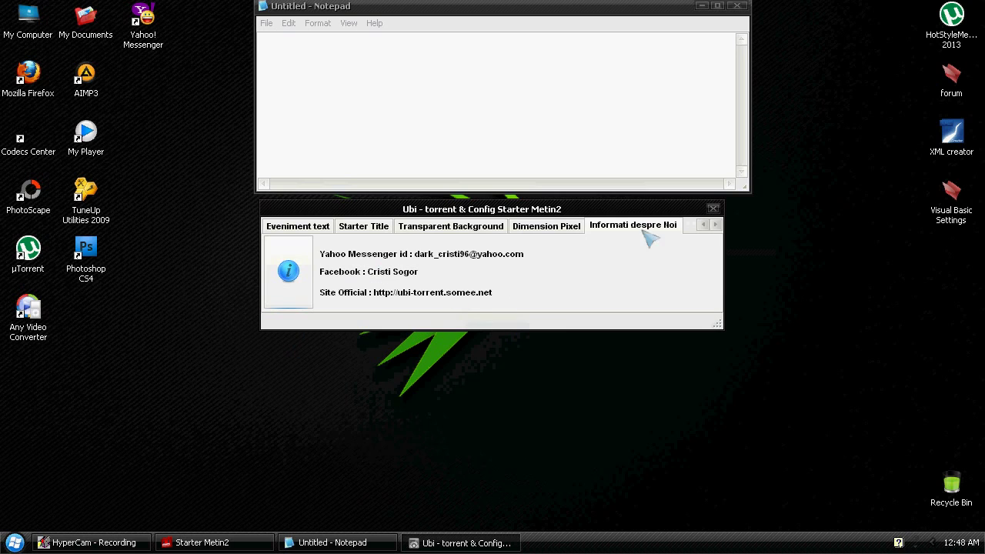
{"action": "left_click", "coordinate": [712, 209]}
Note 'Deci lam setat sal testam pe un metin2' and minimize Notepad
{"action": "type", "text": "ED"}
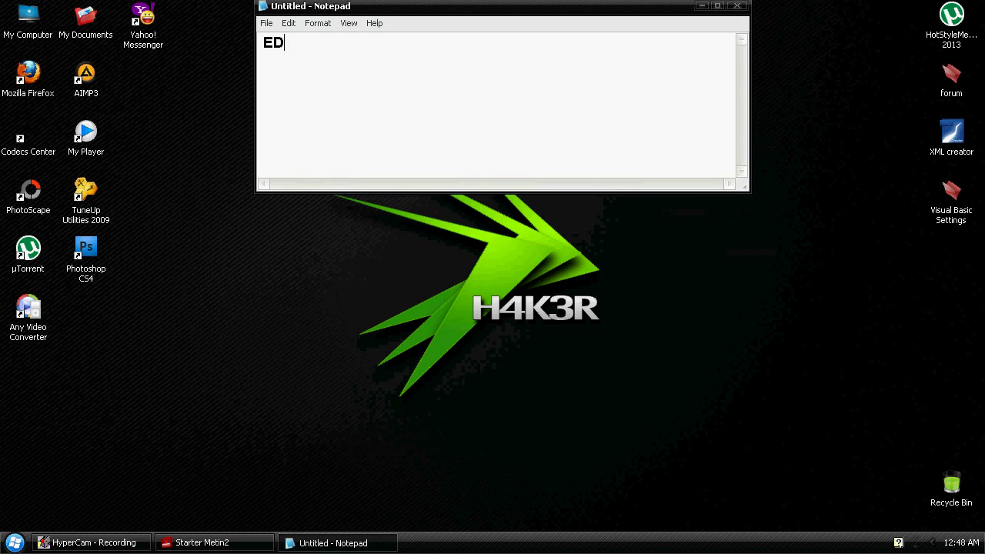
{"action": "type", "text": "eci lam set"}
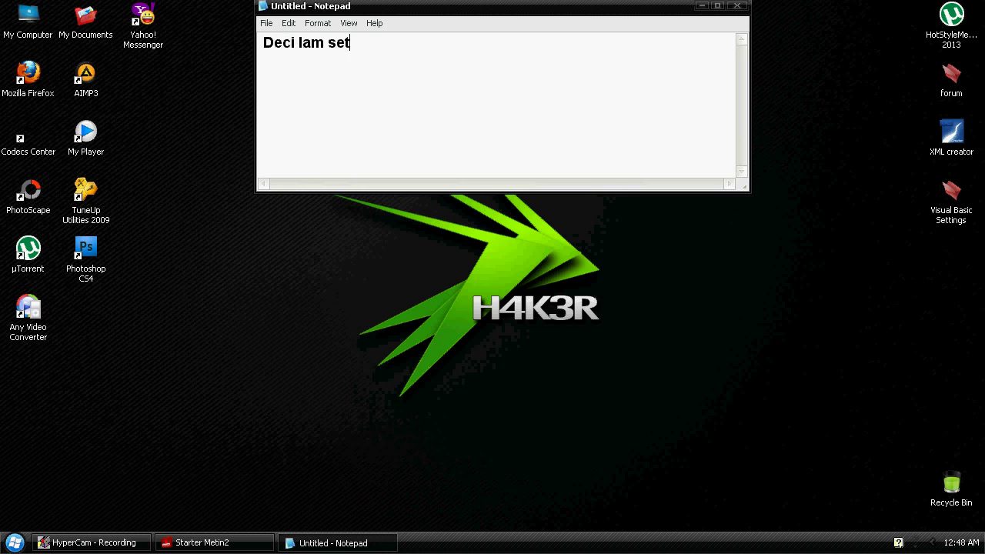
{"action": "type", "text": "at sal testam pe un "}
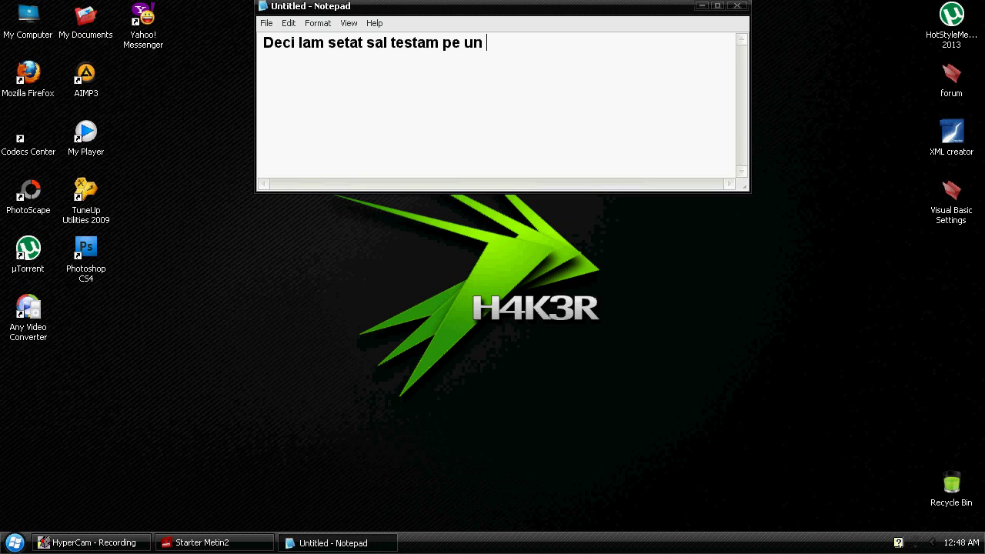
{"action": "type", "text": "metin2"}
{"action": "key", "text": "Return"}
{"action": "left_click", "coordinate": [702, 6]}
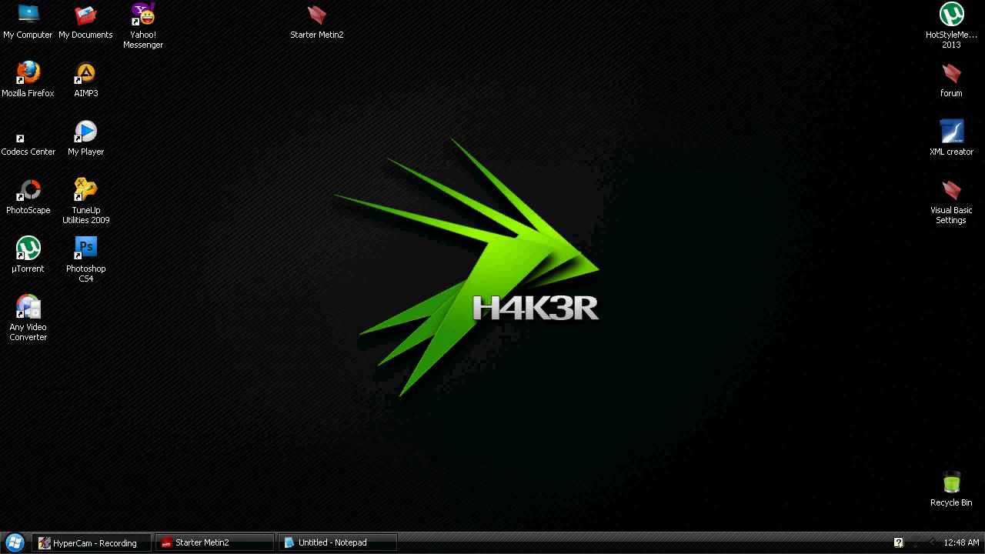
Copy the settings folder and Ubi - torrent program from the Starter Metin2 folder
{"action": "left_click", "coordinate": [202, 542]}
{"action": "left_click", "coordinate": [508, 235]}
{"action": "left_click", "coordinate": [463, 155]}
{"action": "left_click", "coordinate": [578, 158], "text": "ctrl"}
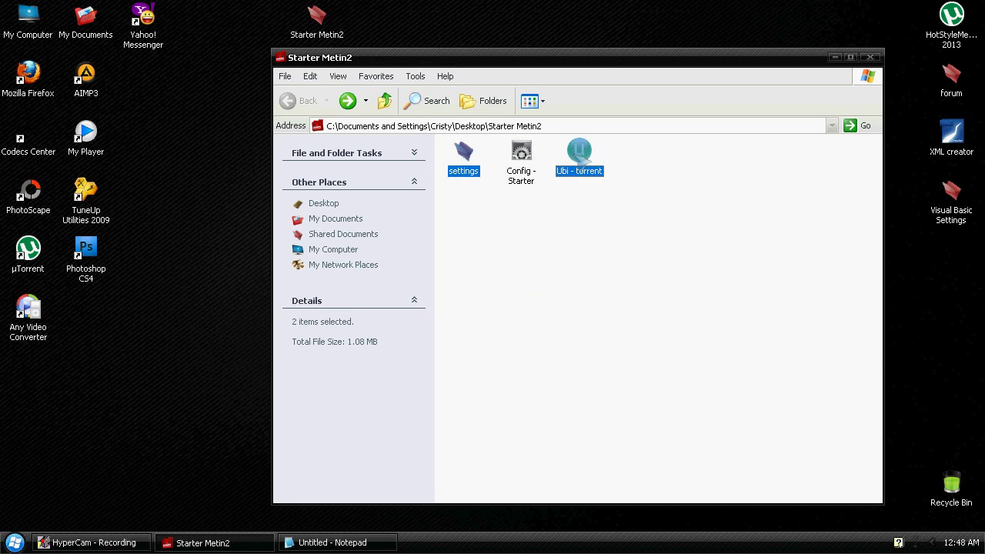
{"action": "right_click", "coordinate": [593, 157]}
{"action": "left_click", "coordinate": [637, 323]}
Browse to D:\Jocuri\HotStyleMetin2-Client 2013 and maximize its window
{"action": "left_click", "coordinate": [830, 125]}
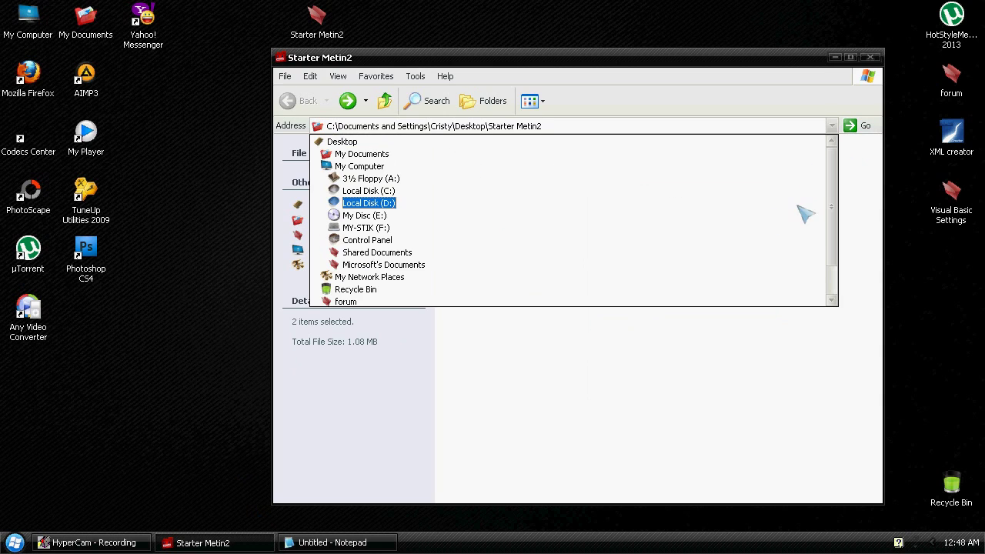
{"action": "left_click", "coordinate": [800, 206]}
{"action": "double_click", "coordinate": [471, 171]}
{"action": "left_click", "coordinate": [475, 168]}
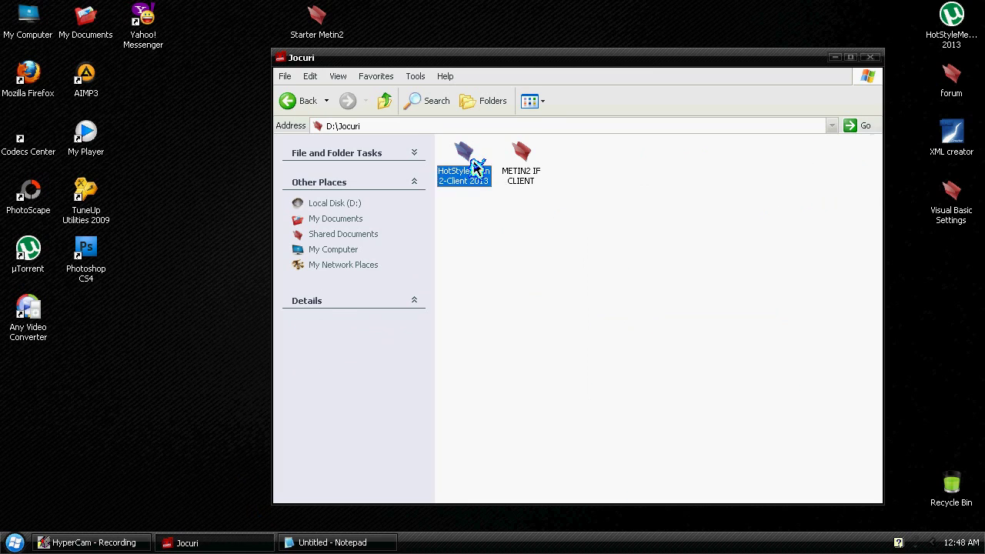
{"action": "double_click", "coordinate": [474, 168]}
{"action": "double_click", "coordinate": [627, 60]}
Paste the copied files there, replacing the existing Settings folder
{"action": "right_click", "coordinate": [617, 304]}
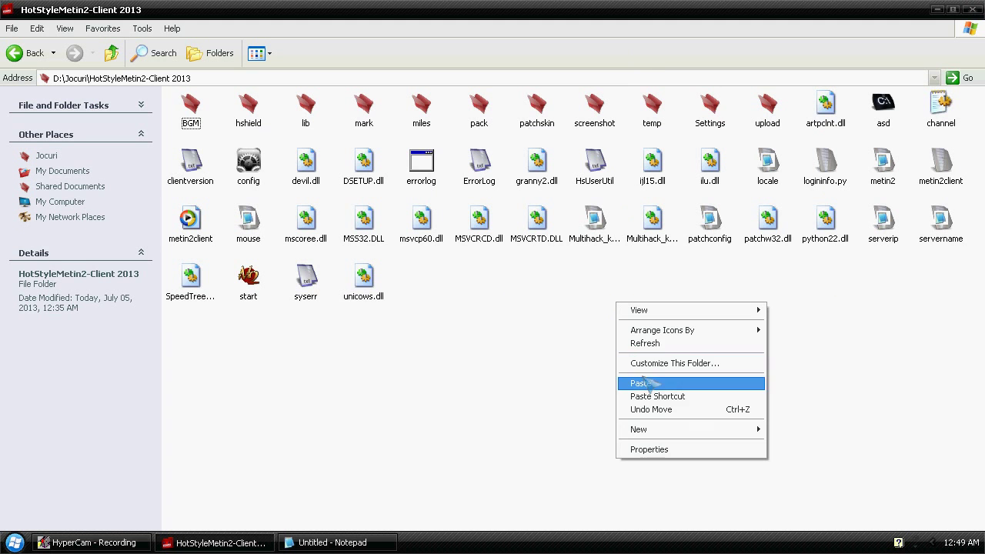
{"action": "left_click", "coordinate": [644, 383]}
{"action": "left_click", "coordinate": [475, 310]}
{"action": "left_click", "coordinate": [496, 318]}
{"action": "left_click", "coordinate": [432, 294]}
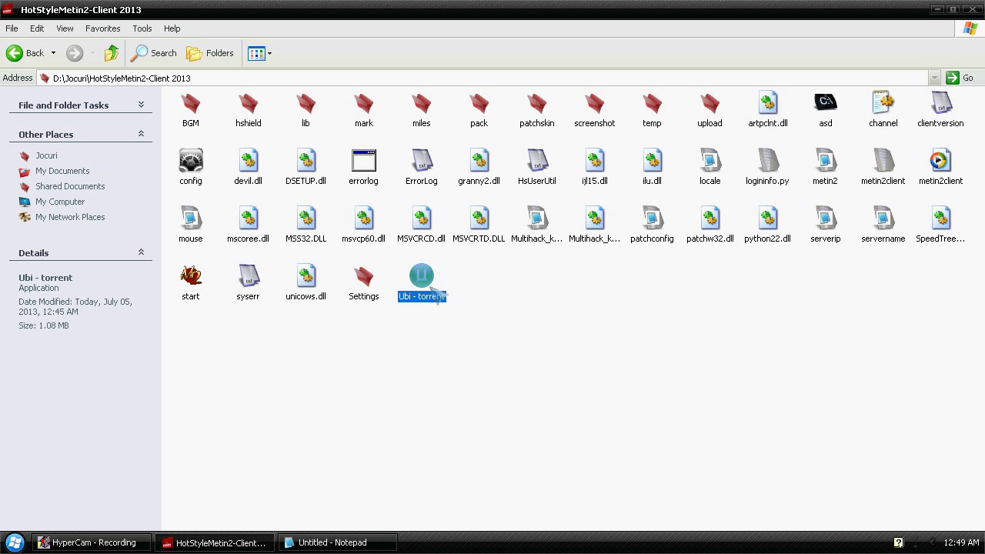
Launch the Ubi - torrent starter and move Notepad to the right side
{"action": "double_click", "coordinate": [432, 294]}
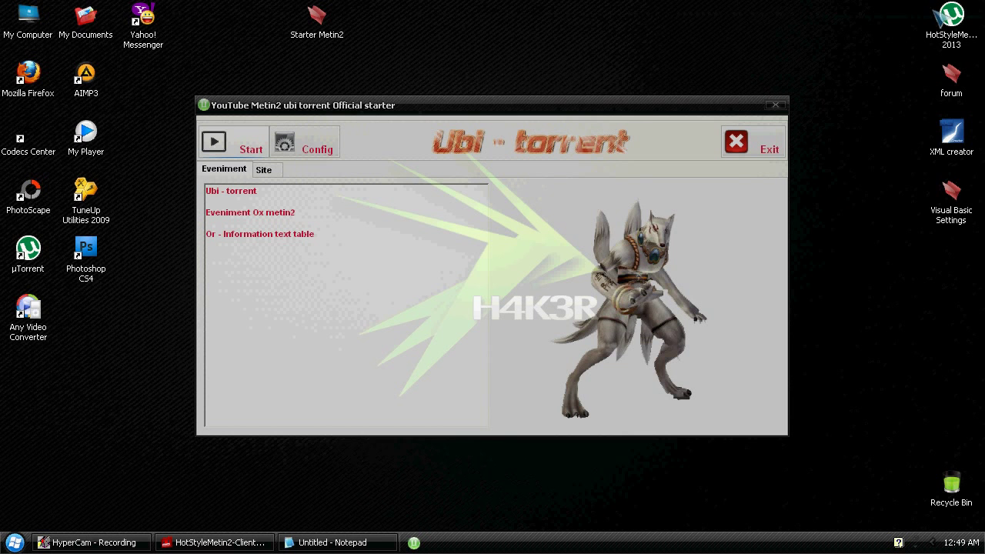
{"action": "left_click", "coordinate": [352, 254]}
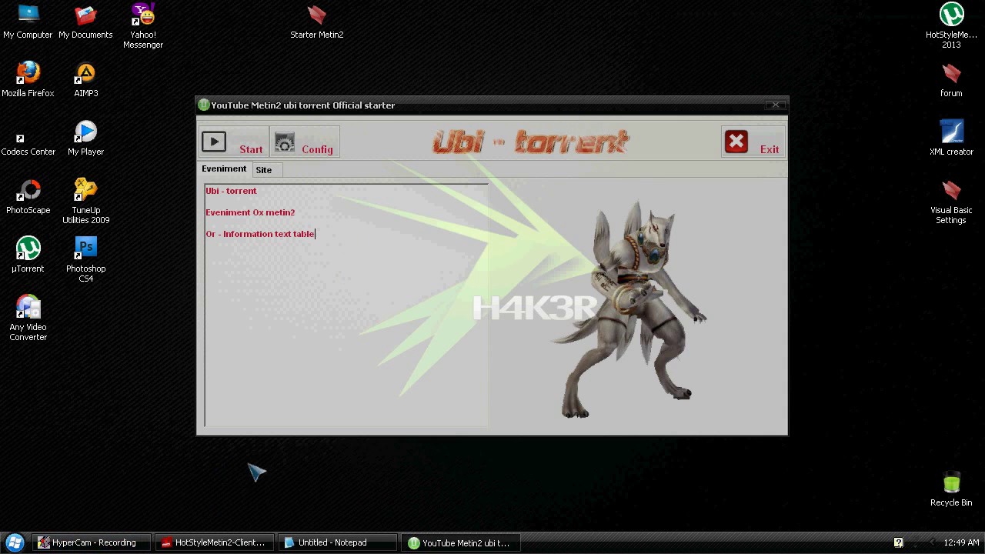
{"action": "left_click", "coordinate": [332, 542]}
{"action": "left_click_drag", "start_coordinate": [461, 9], "coordinate": [761, 62]}
Note that the starter is 80% transparent with the set event text, and highlight the event lines
{"action": "key", "text": "ctrl+a"}
{"action": "type", "text": "Dupa cum vedeti es"}
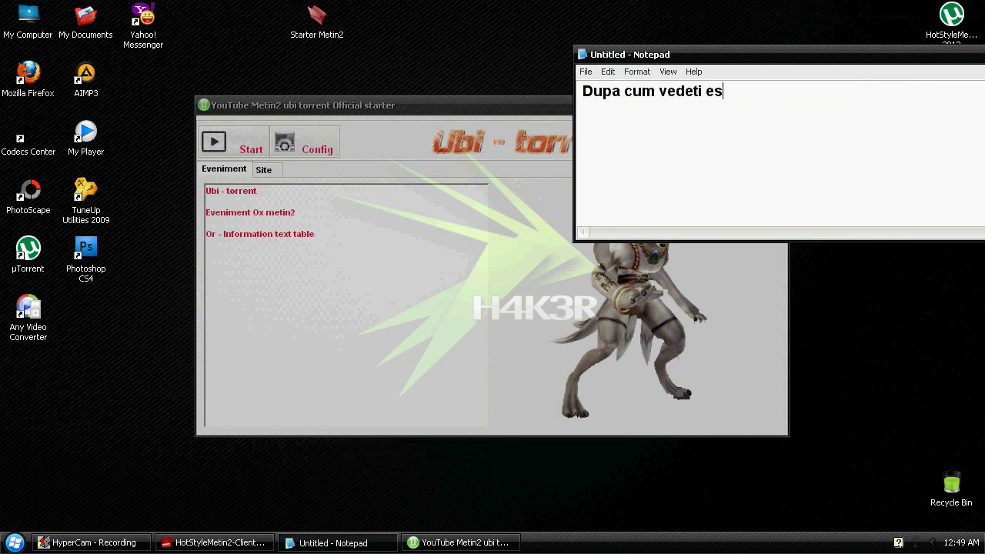
{"action": "type", "text": "te transparent 80%  "}
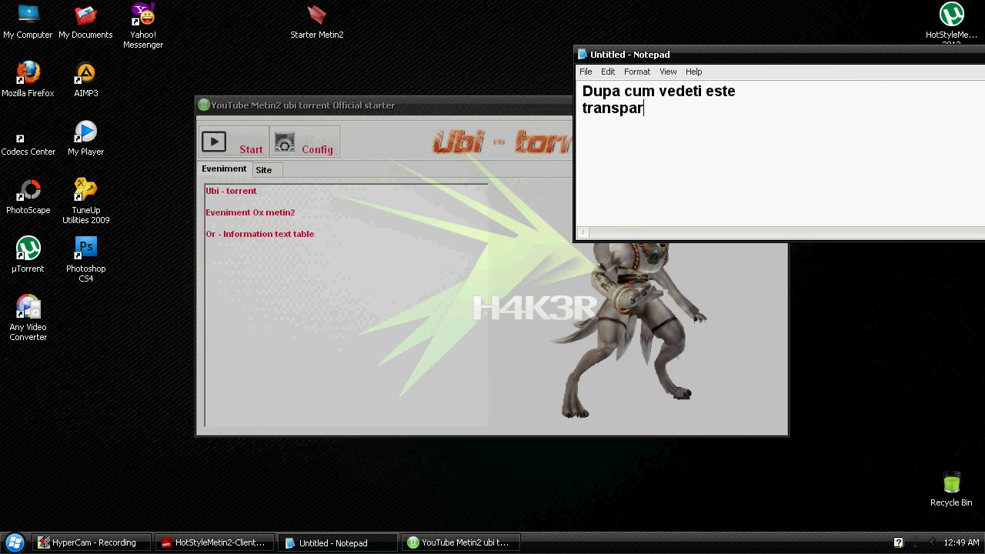
{"action": "type", "text": "Aicea este "}
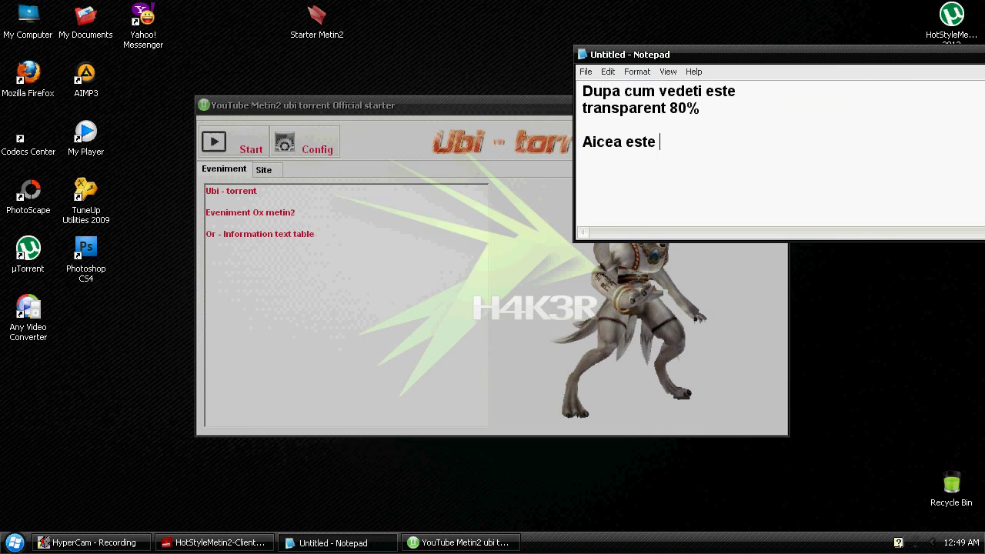
{"action": "type", "text": "eveniment textu ce am setat"}
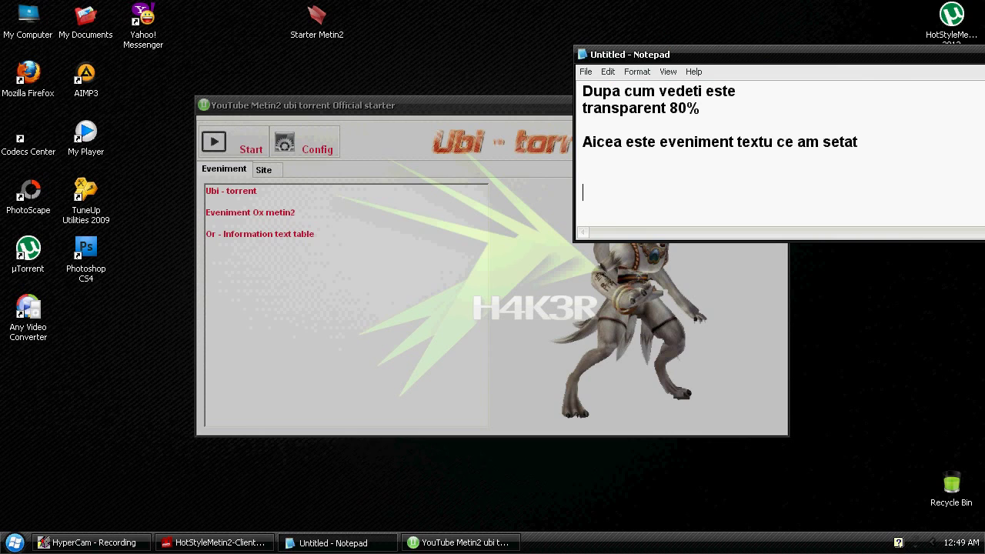
{"action": "left_click", "coordinate": [369, 171]}
{"action": "left_click_drag", "start_coordinate": [320, 238], "coordinate": [336, 250]}
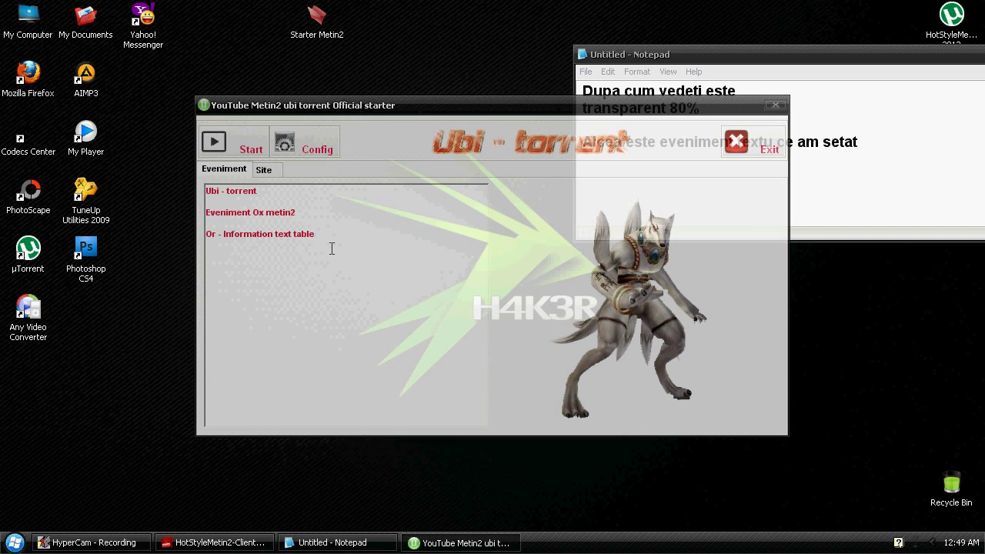
Show the Google page on the Site tab, move the starter up-left, and note 'Site am addaugat Google'
{"action": "left_click", "coordinate": [266, 170]}
{"action": "left_click_drag", "start_coordinate": [406, 108], "coordinate": [244, 65]}
{"action": "left_click", "coordinate": [782, 165]}
{"action": "key", "text": "ctrl+a"}
{"action": "type", "text": "Site am ad"}
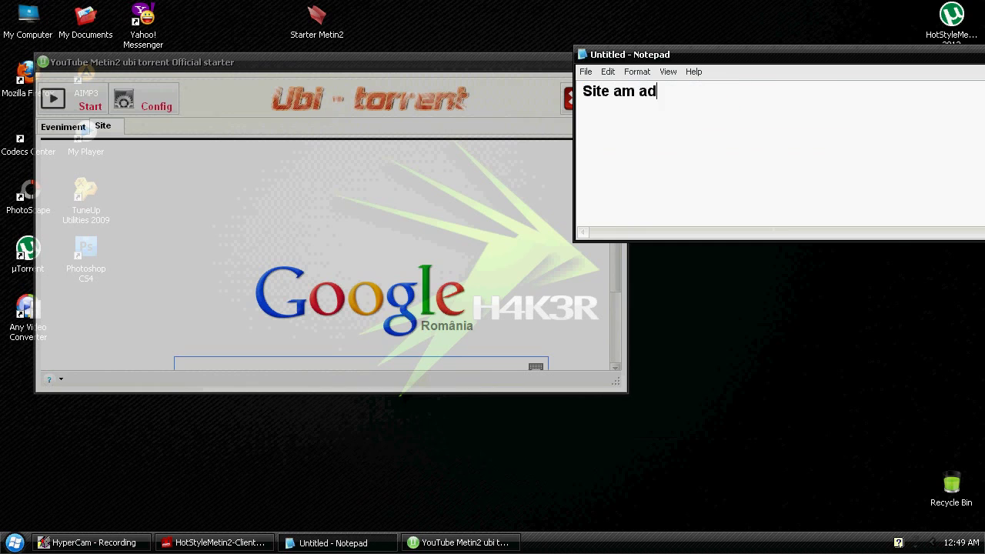
{"action": "type", "text": "daugat Google"}
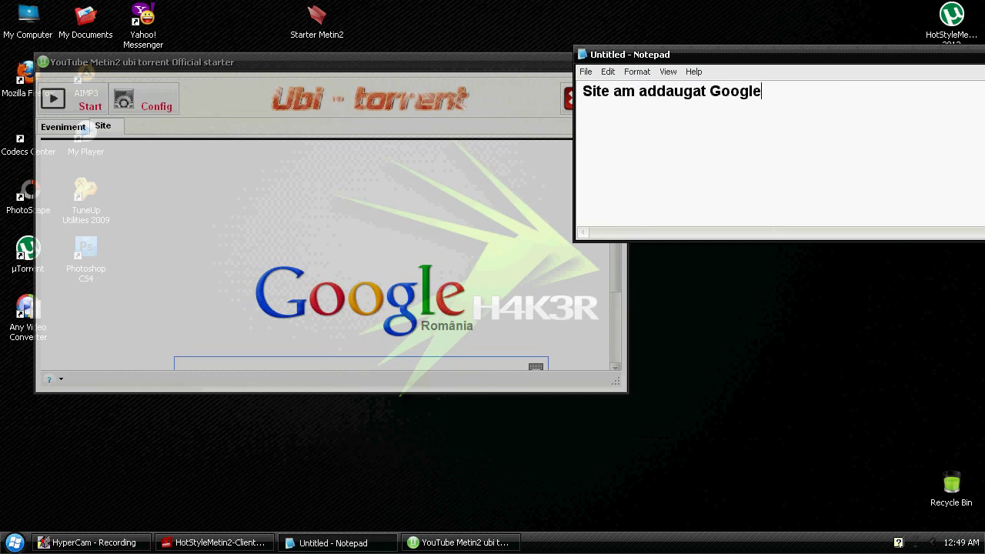
Add the line 'dumneavoastra puteti addauga siteul dv' and return to the starter's event text
{"action": "key", "text": "Return"}
{"action": "key", "text": "Return"}
{"action": "type", "text": "dumneavoastra puteti addau"}
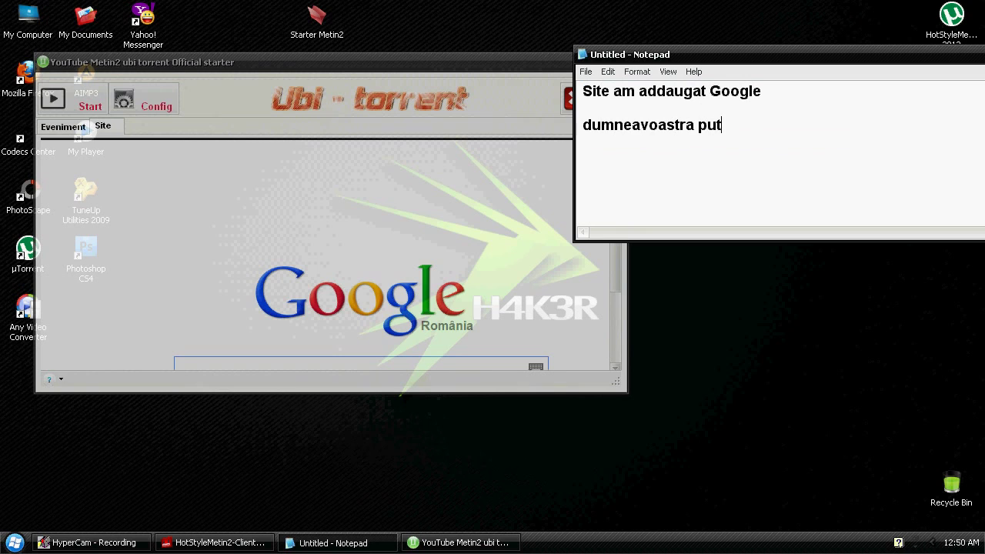
{"action": "key", "text": "BackSpace"}
{"action": "key", "text": "BackSpace"}
{"action": "type", "text": "auga siteul dvs"}
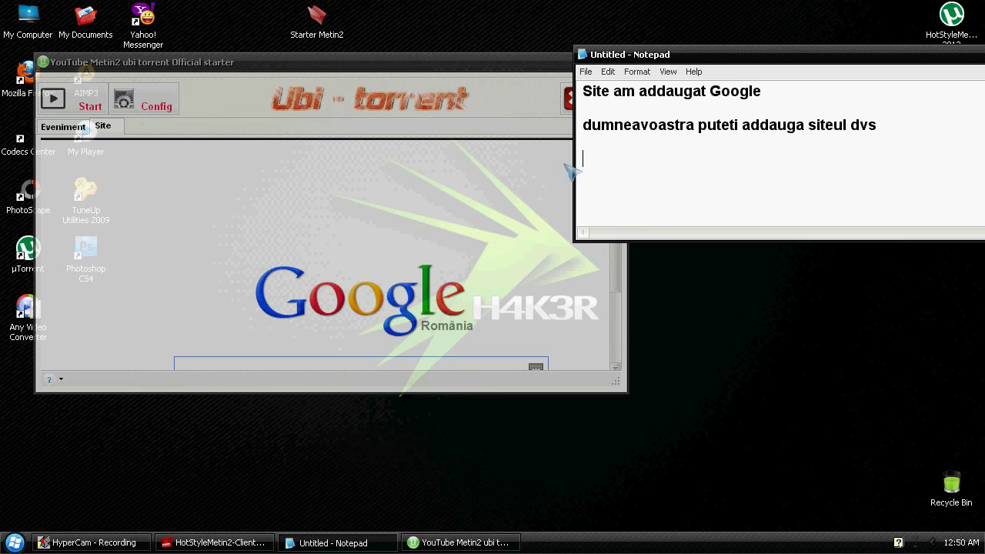
{"action": "left_click", "coordinate": [66, 126]}
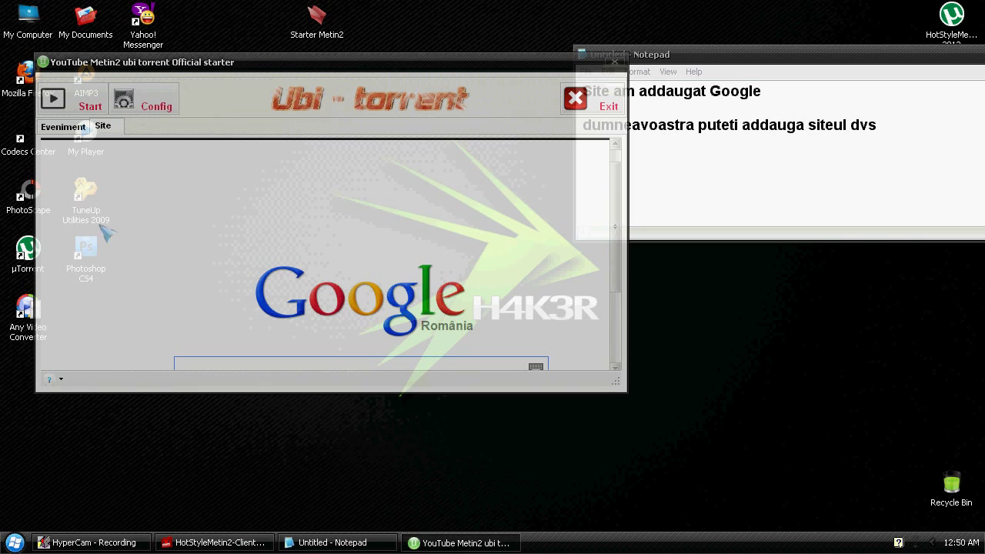
Review the Setari game settings, cancel without changes, and launch the game with Start
{"action": "left_click", "coordinate": [143, 107]}
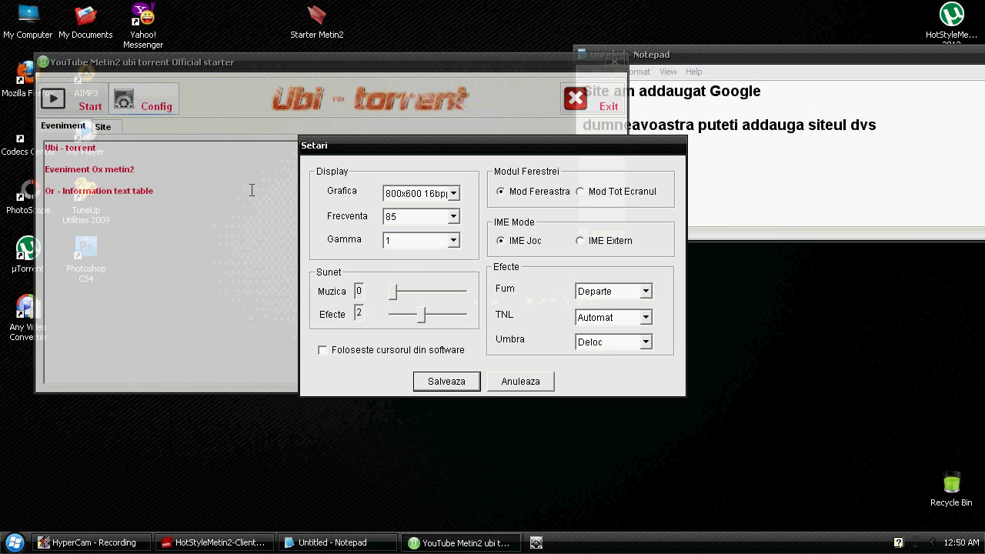
{"action": "left_click", "coordinate": [520, 380]}
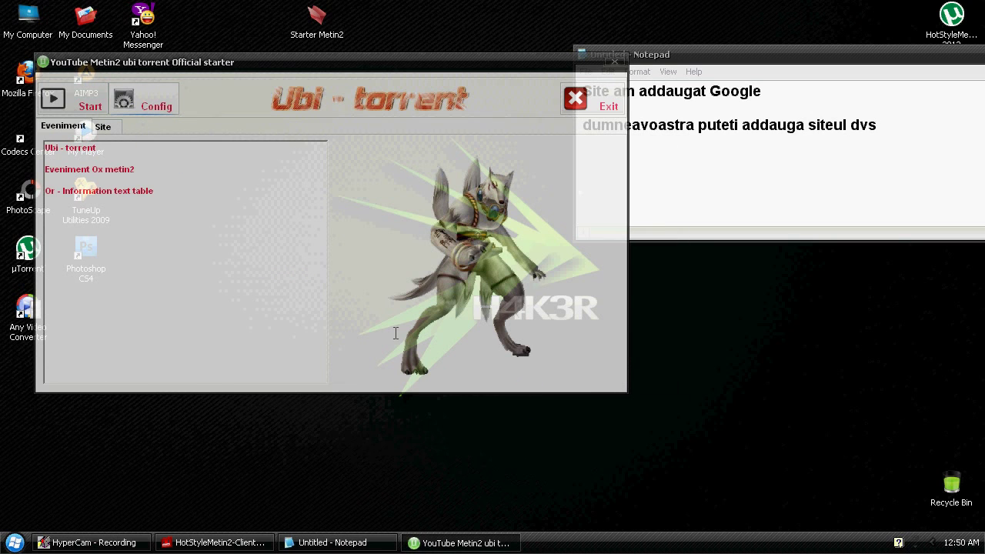
{"action": "left_click", "coordinate": [87, 109]}
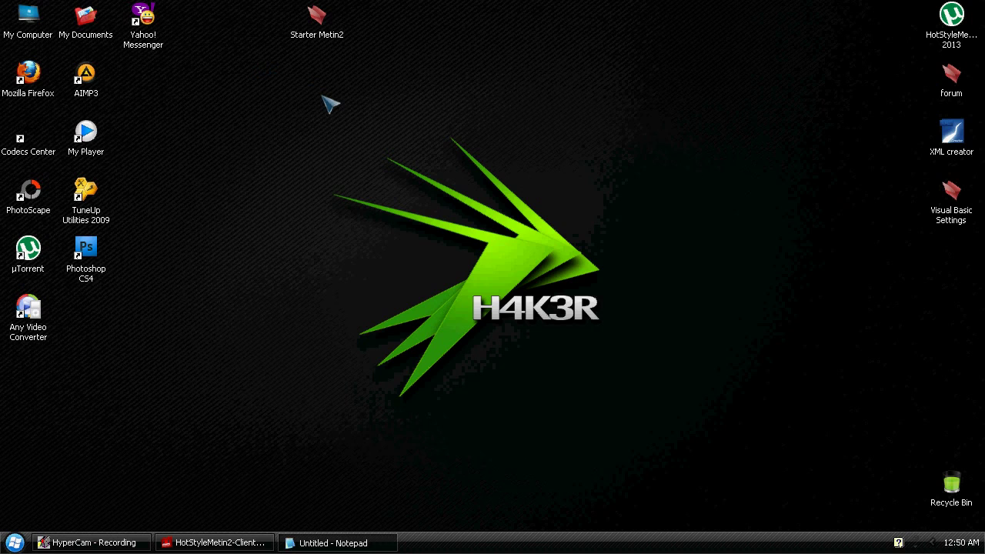
Refresh the desktop, then close the MultiHack window and the Metin2 login screen
{"action": "right_click", "coordinate": [321, 102]}
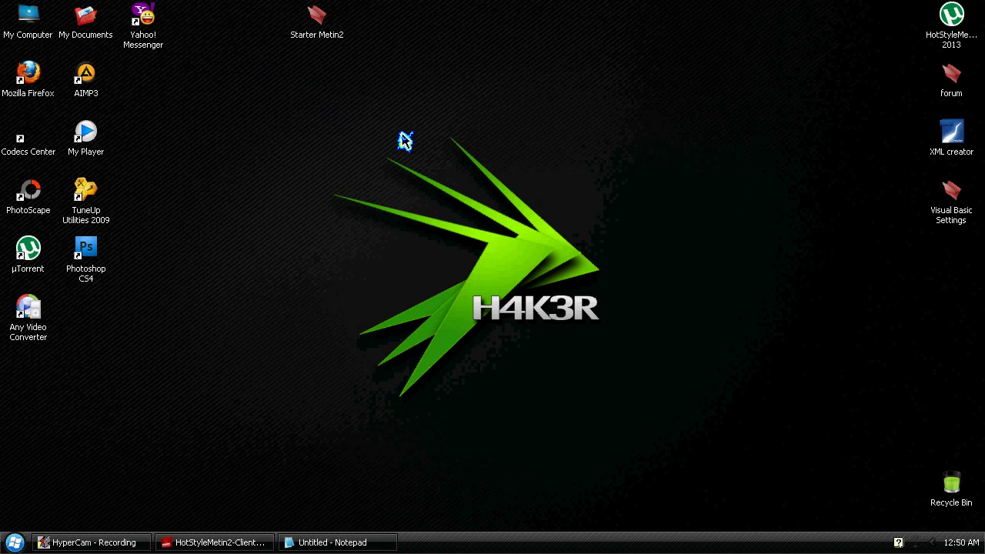
{"action": "left_click", "coordinate": [393, 125]}
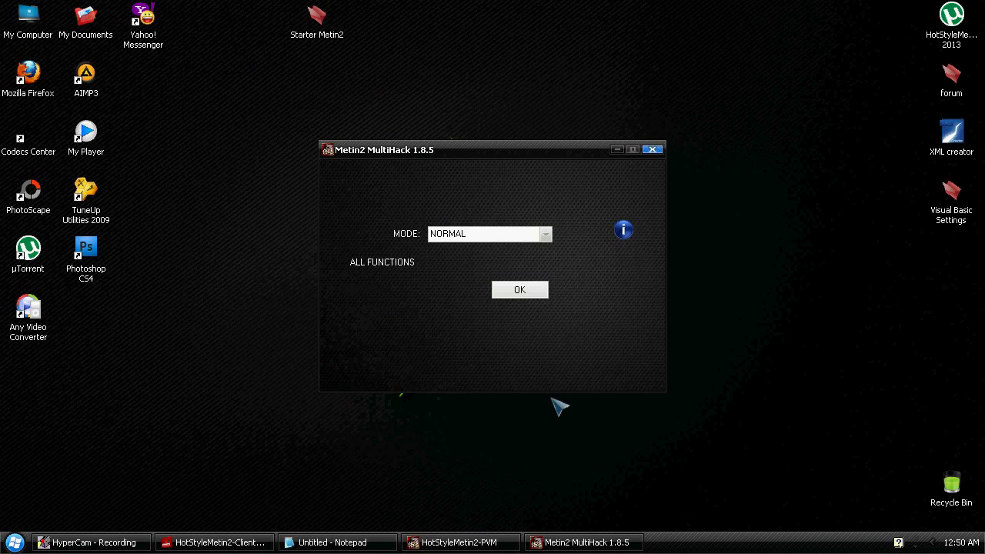
{"action": "left_click", "coordinate": [653, 149]}
{"action": "left_click", "coordinate": [463, 309]}
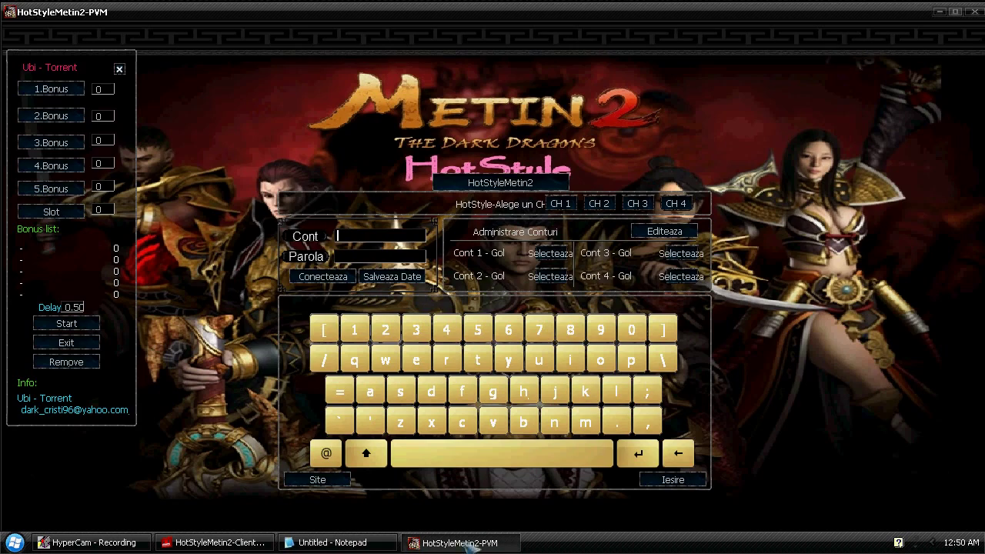
{"action": "left_click", "coordinate": [684, 480]}
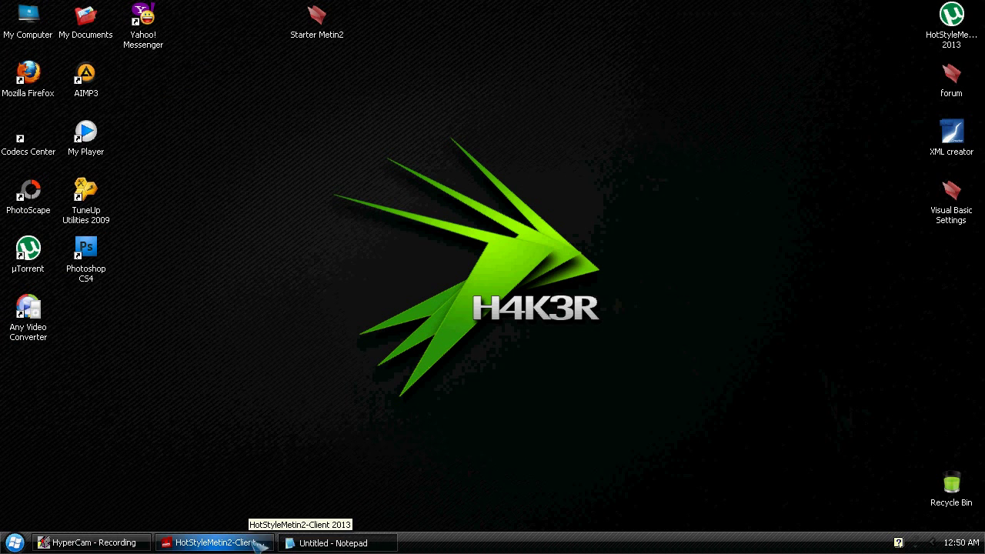
{"action": "left_click", "coordinate": [371, 544]}
Replace the note with 'Dupa cum vedeti functioneaza' plus a line about setting the starter's name
{"action": "key", "text": "ctrl+a"}
{"action": "type", "text": "Dupa cum"}
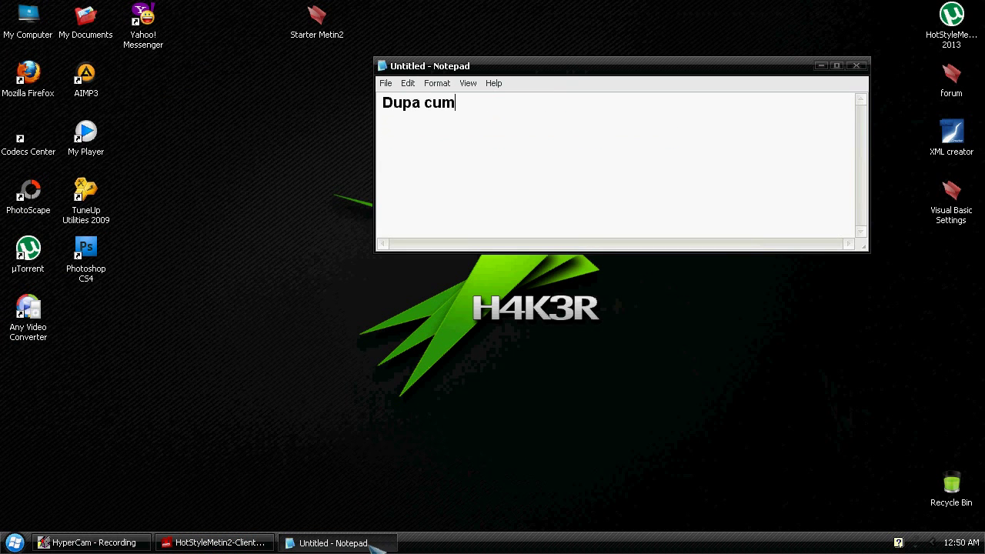
{"action": "type", "text": " vedeti functioneaza"}
{"action": "key", "text": "Return"}
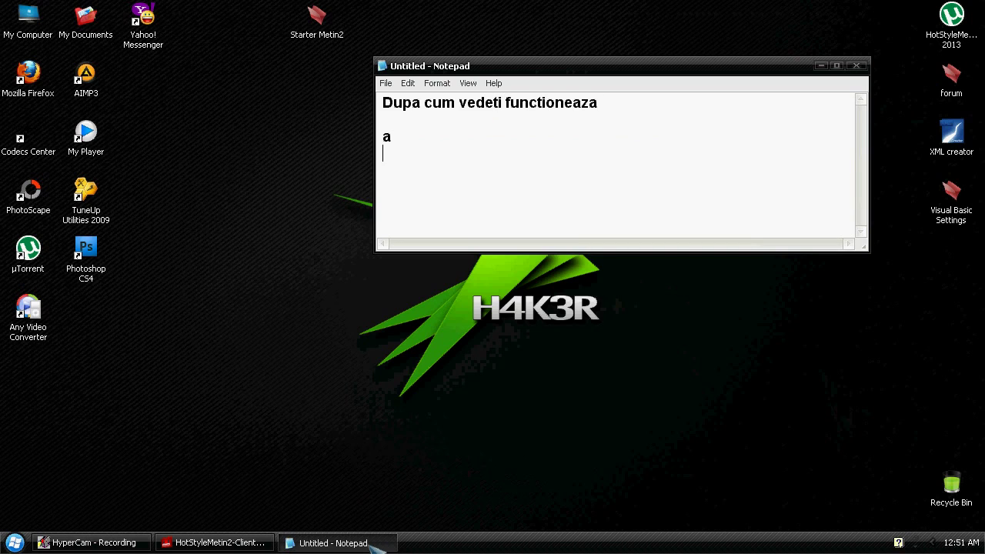
{"action": "type", "text": "uitat"}
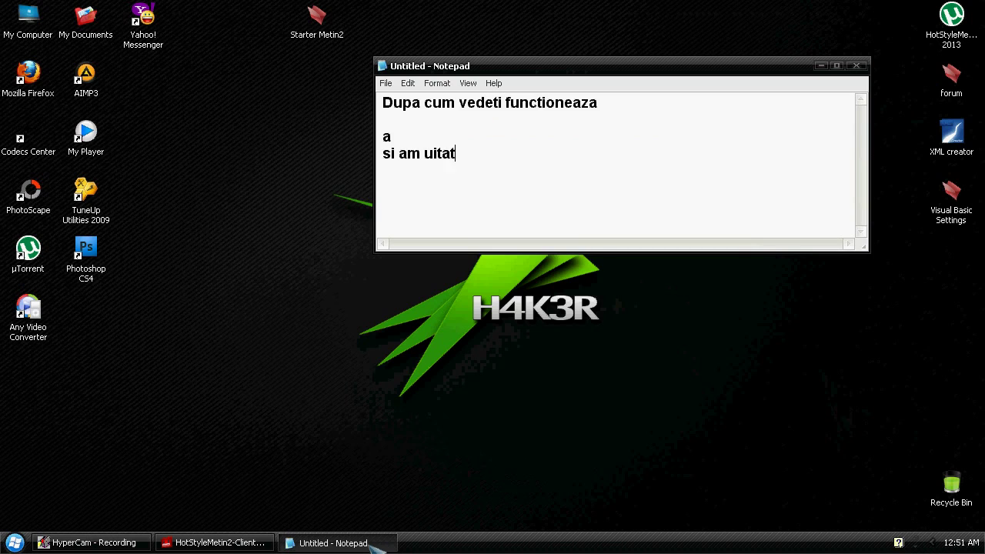
{"action": "type", "text": " sa va arat ca a setat denumirea"}
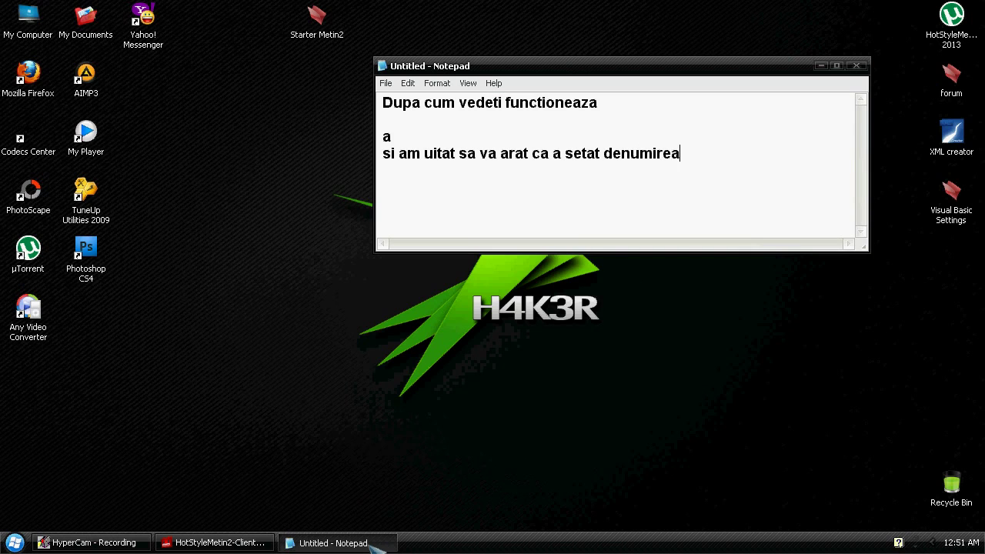
{"action": "type", "text": " starterulu"}
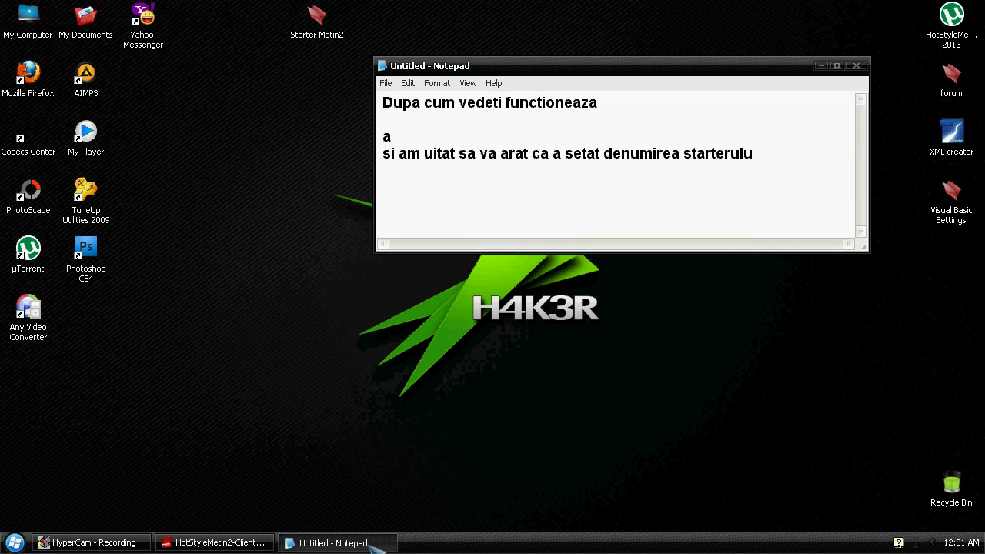
{"action": "left_click", "coordinate": [215, 542]}
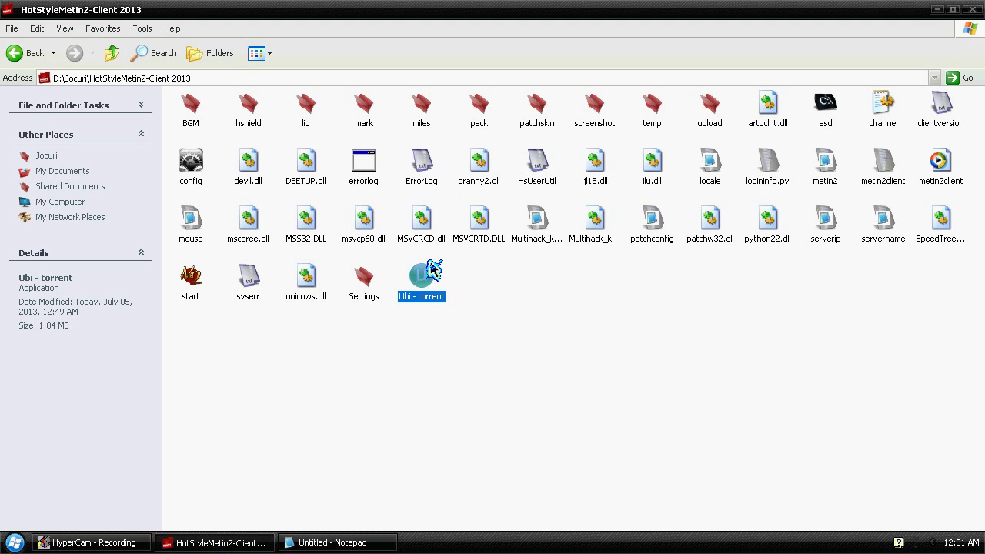
Minimize the client folder and add the line 'dupa cum vedeti asa am pus' to the Notepad note
{"action": "left_click", "coordinate": [973, 10]}
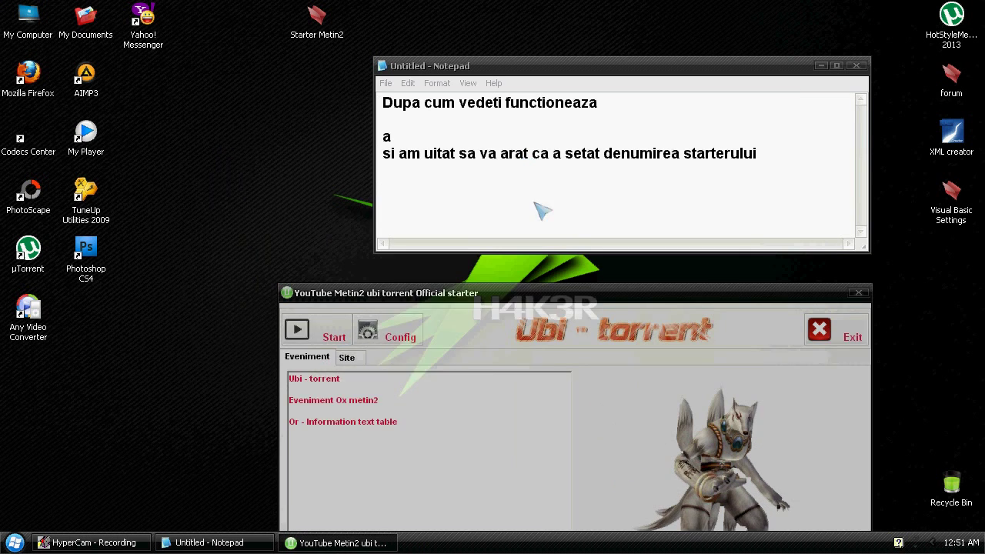
{"action": "left_click", "coordinate": [493, 187]}
{"action": "type", "text": "dupa c"}
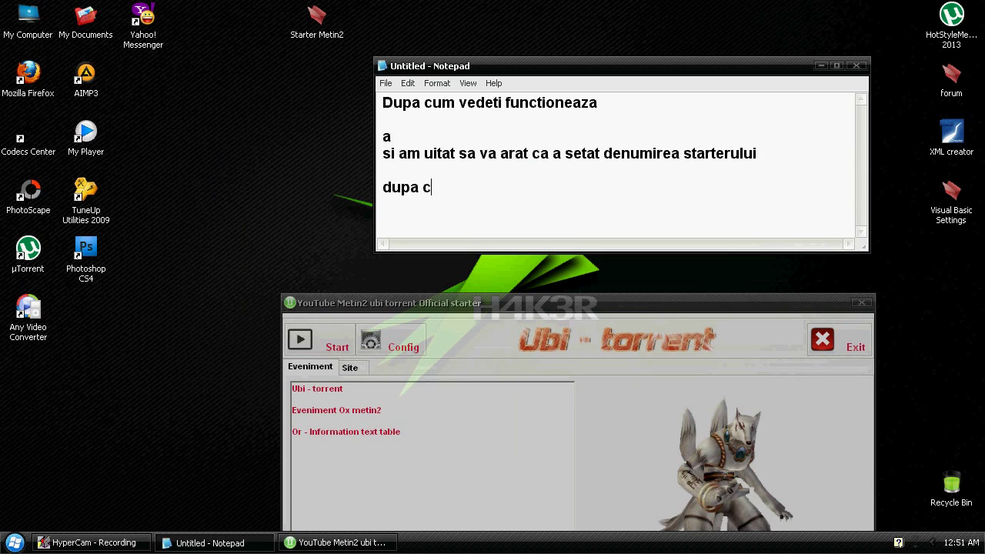
{"action": "type", "text": "um vedeti asa am pus"}
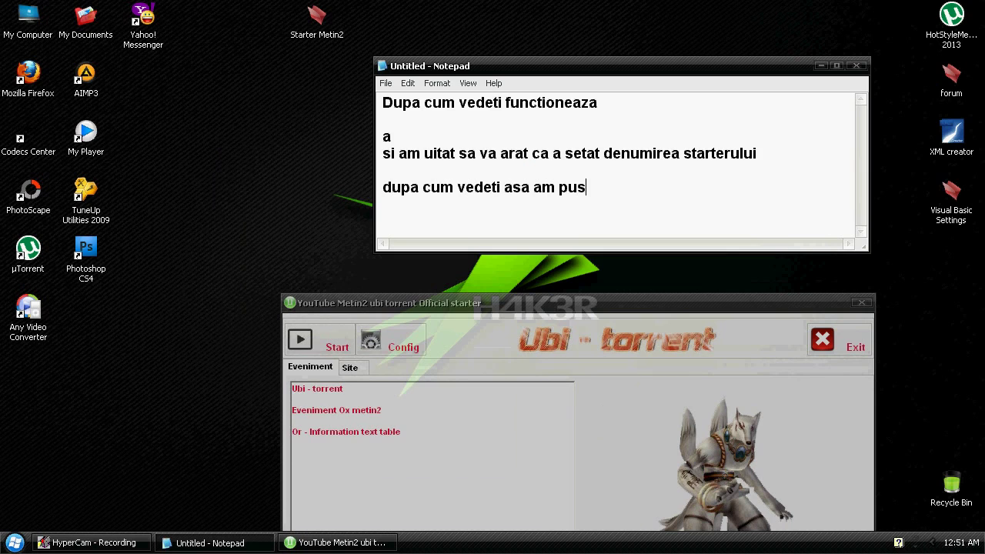
{"action": "left_click", "coordinate": [339, 303]}
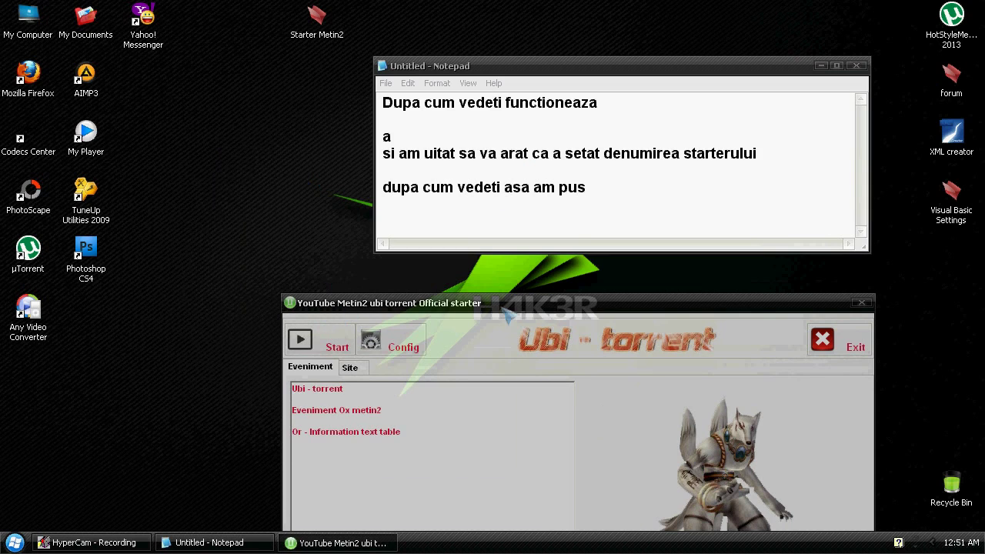
{"action": "left_click", "coordinate": [846, 343]}
{"action": "key", "text": "ctrl+a"}
{"action": "type", "text": "Va multumesc pentru vizualizari"}
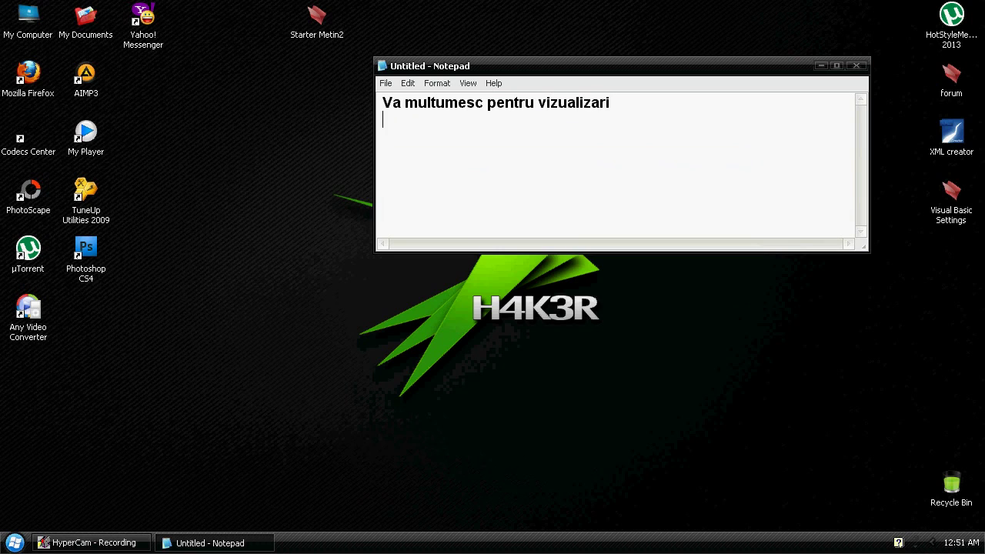
{"action": "type", "text": "  http://ubi-torrent.somee.net"}
Add a 'contact :' line with the contact e-mail address below the site URL
{"action": "key", "text": "Return"}
{"action": "key", "text": "Return"}
{"action": "type", "text": "con"}
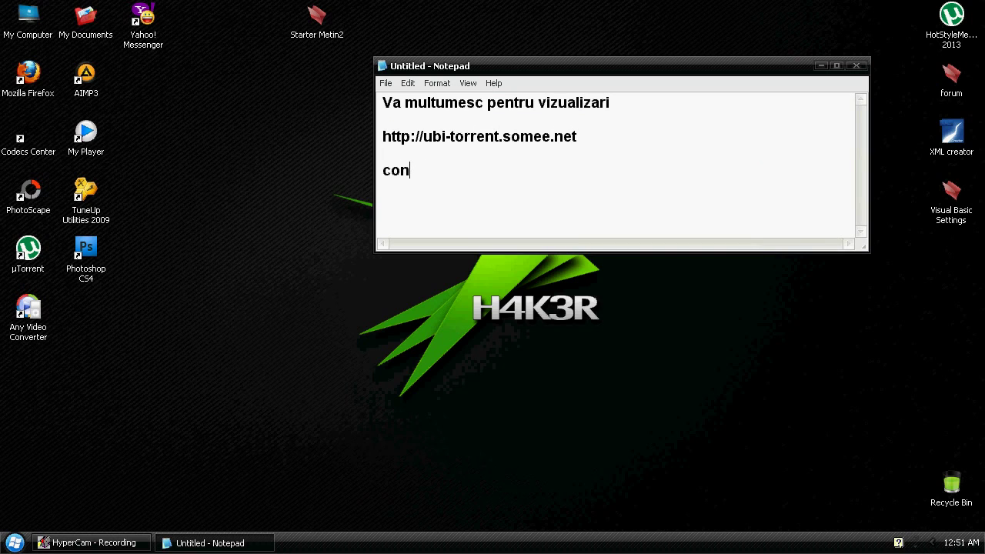
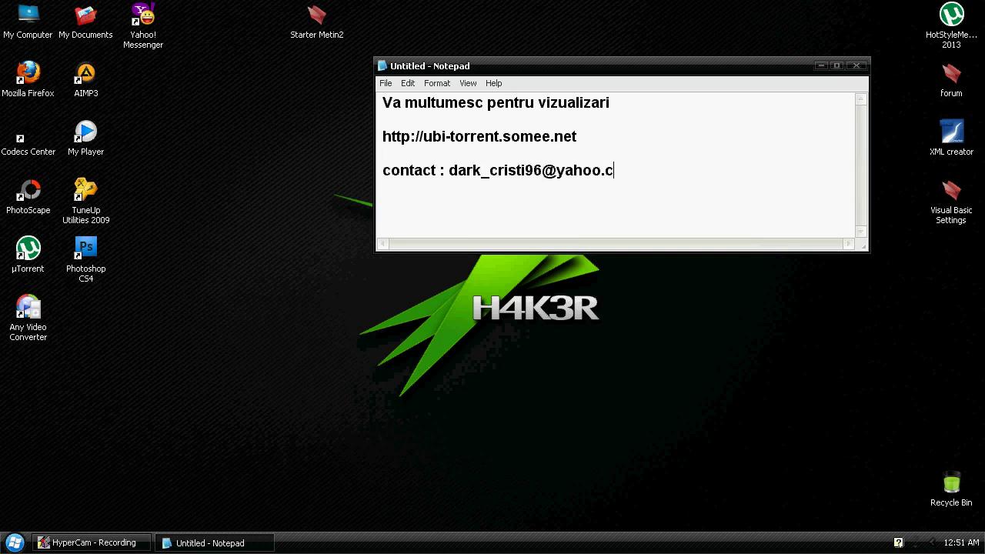